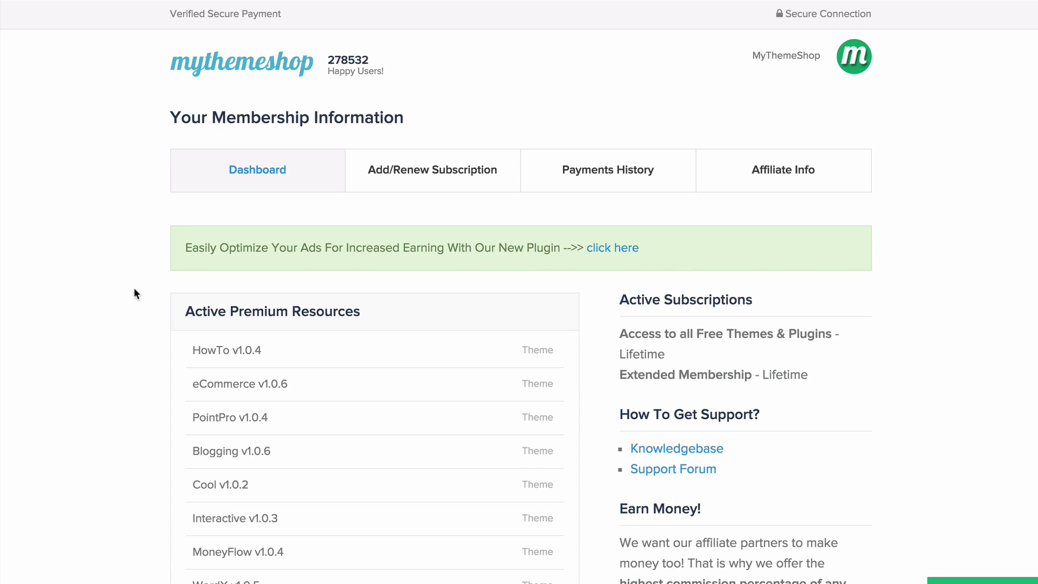
Step: Download the WP In Post Ads v1.0 plugin files from MyThemeShop and save them to the computer
scroll(135, 287, down, 20)
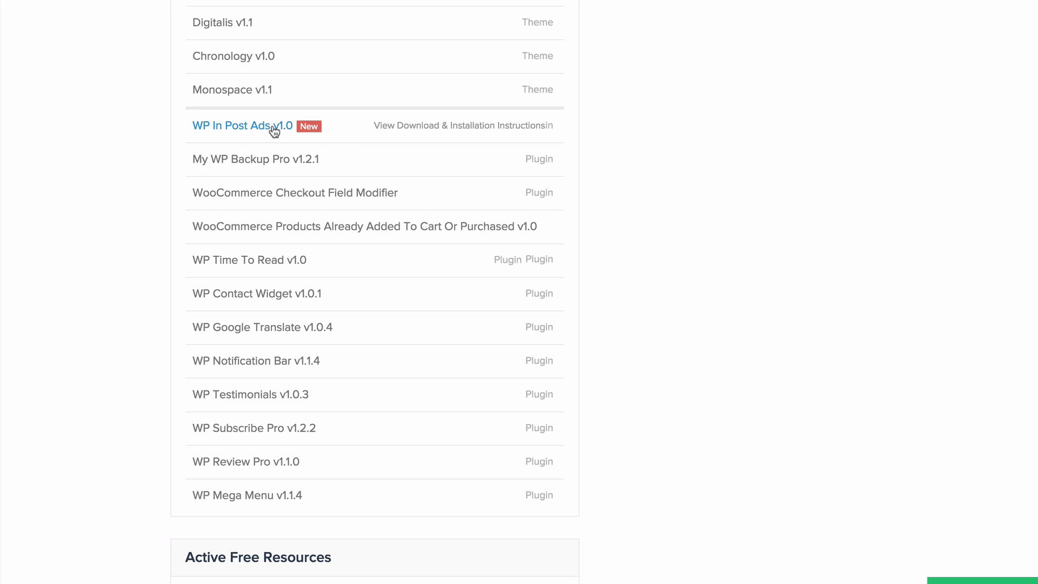
click(273, 127)
click(346, 344)
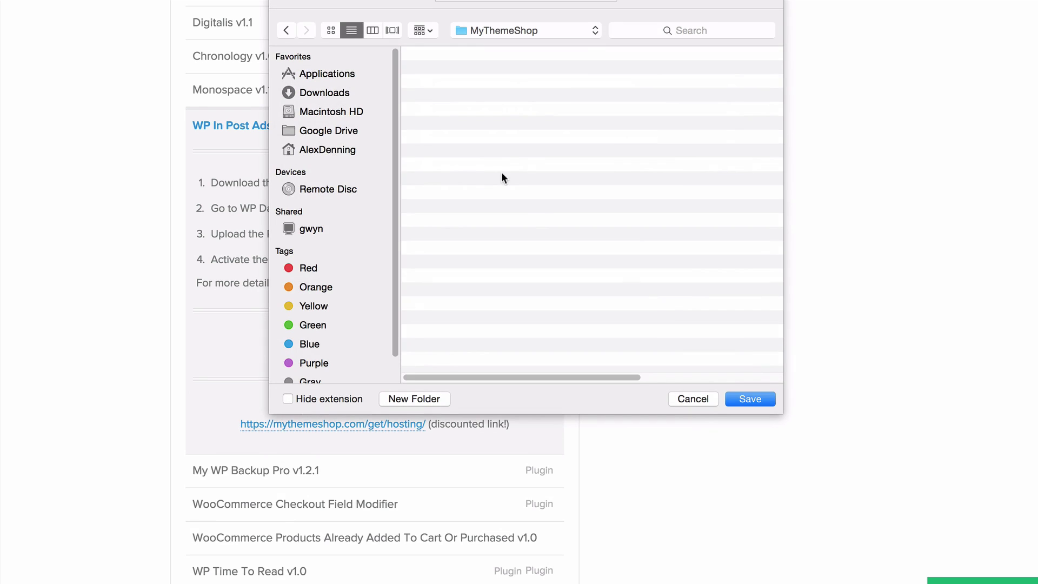
click(752, 398)
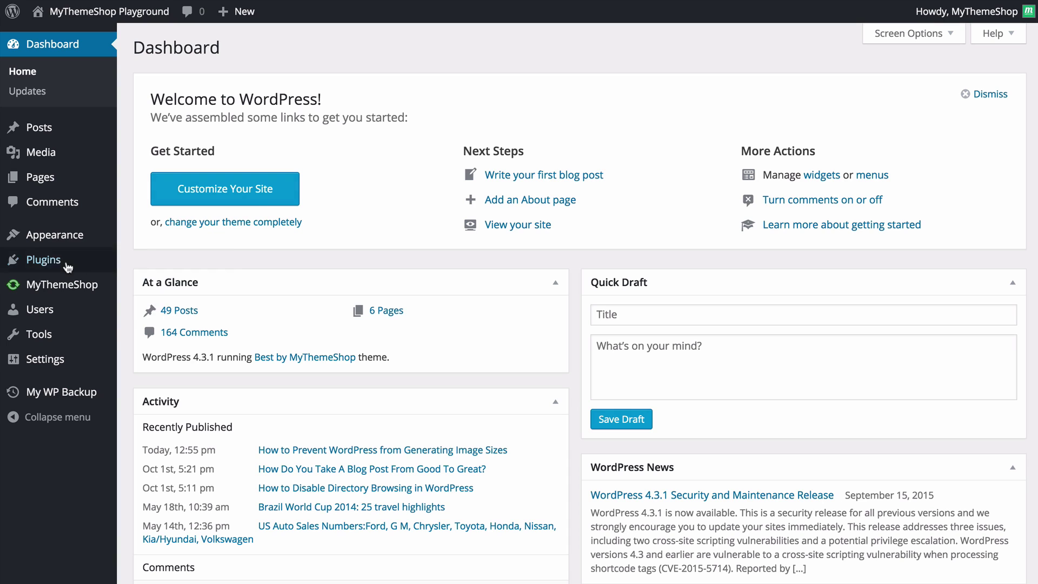
Step: Upload mts-wp-in-post-ads.zip as a new plugin, install it and activate it
mouse_move(78, 264)
click(157, 281)
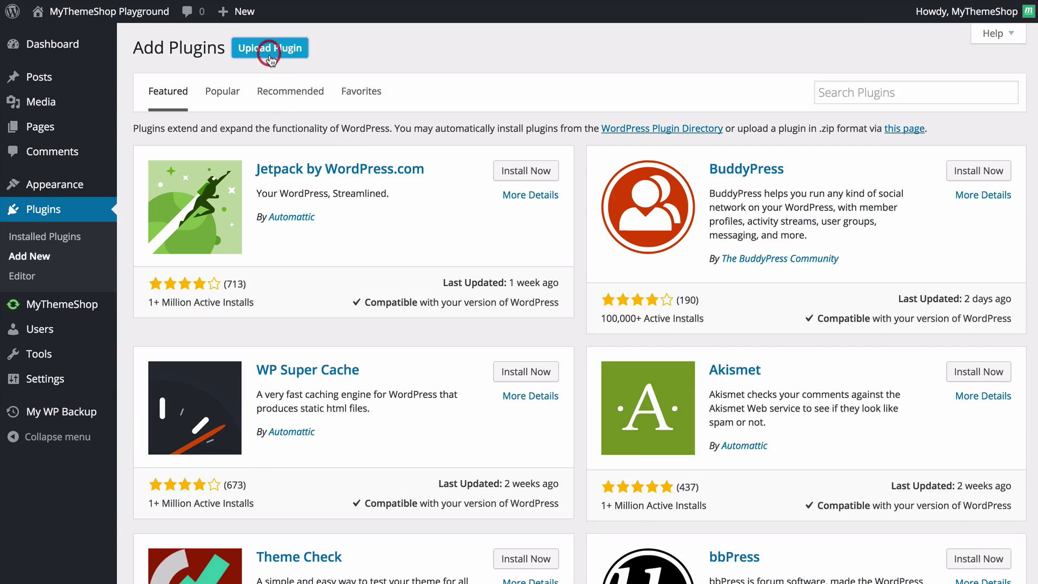
click(273, 47)
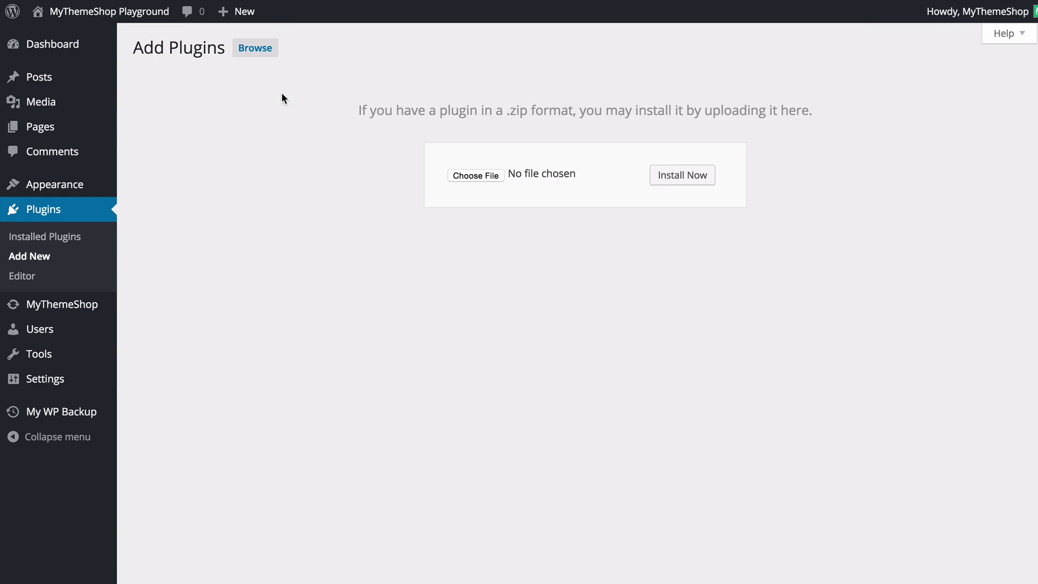
click(469, 175)
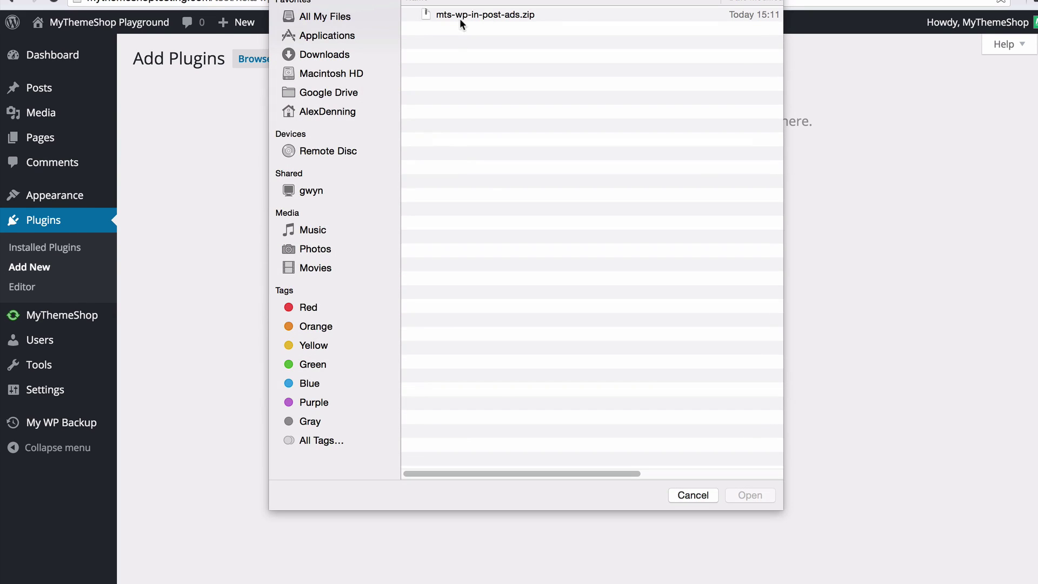
click(466, 15)
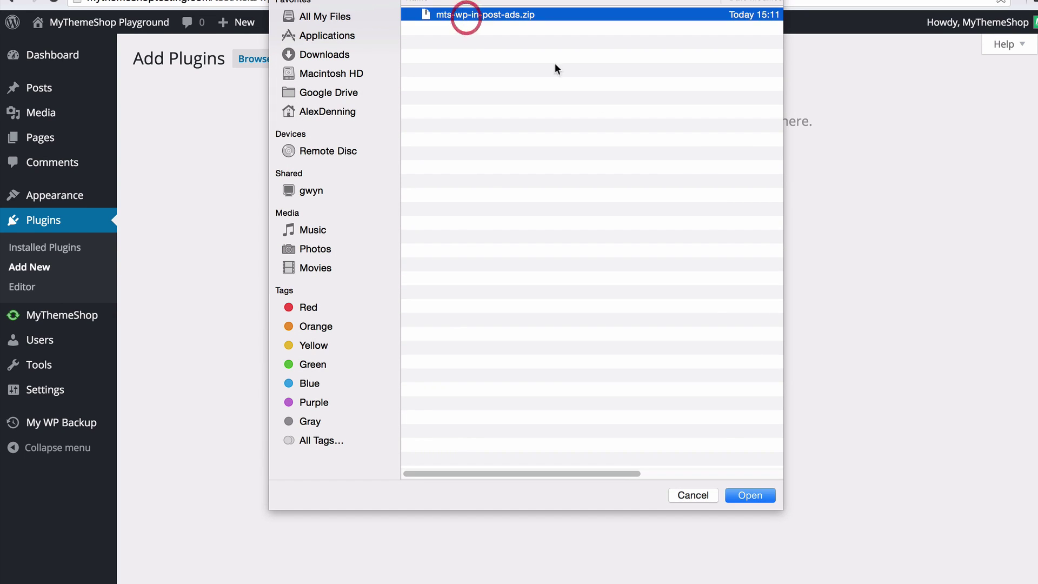
click(754, 494)
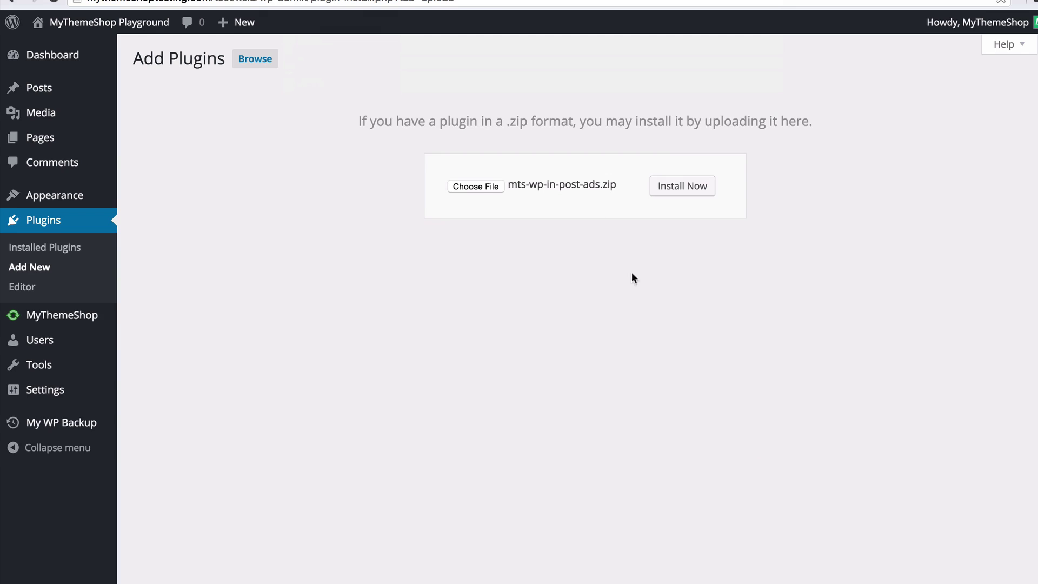
click(680, 186)
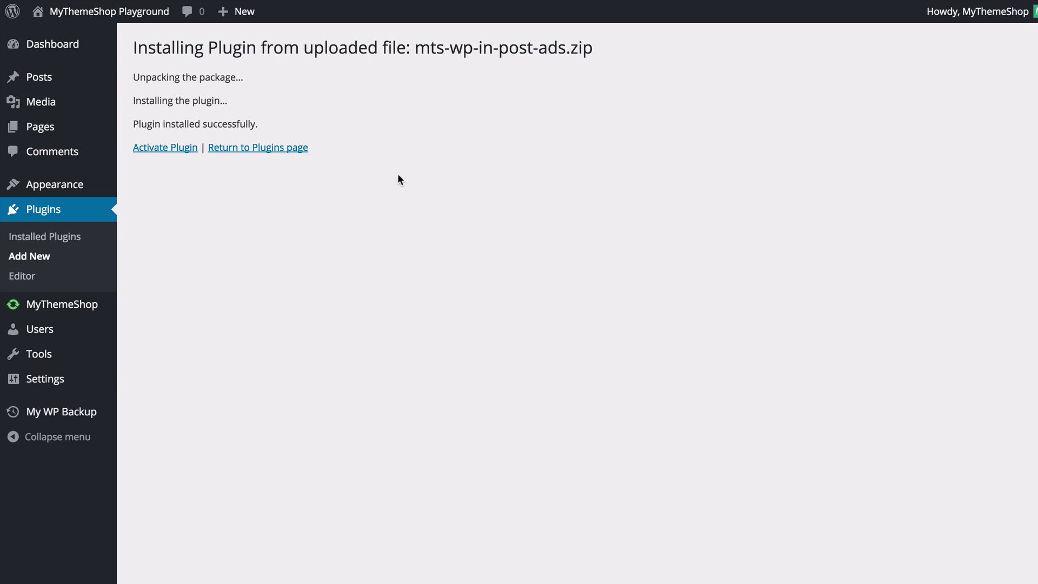
click(165, 147)
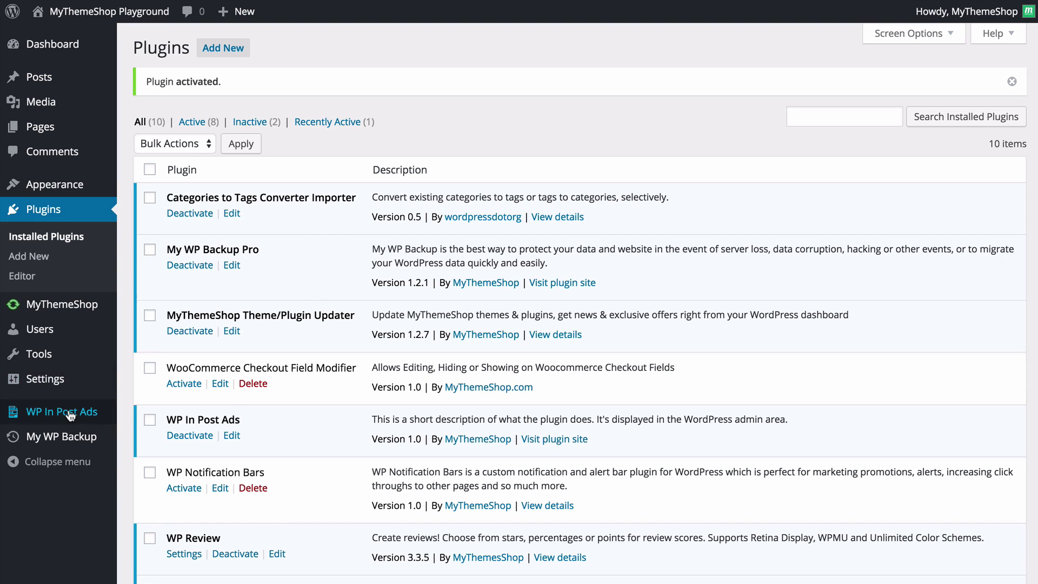
Step: Start a new ad from the WP In Post Ads menu
mouse_move(70, 418)
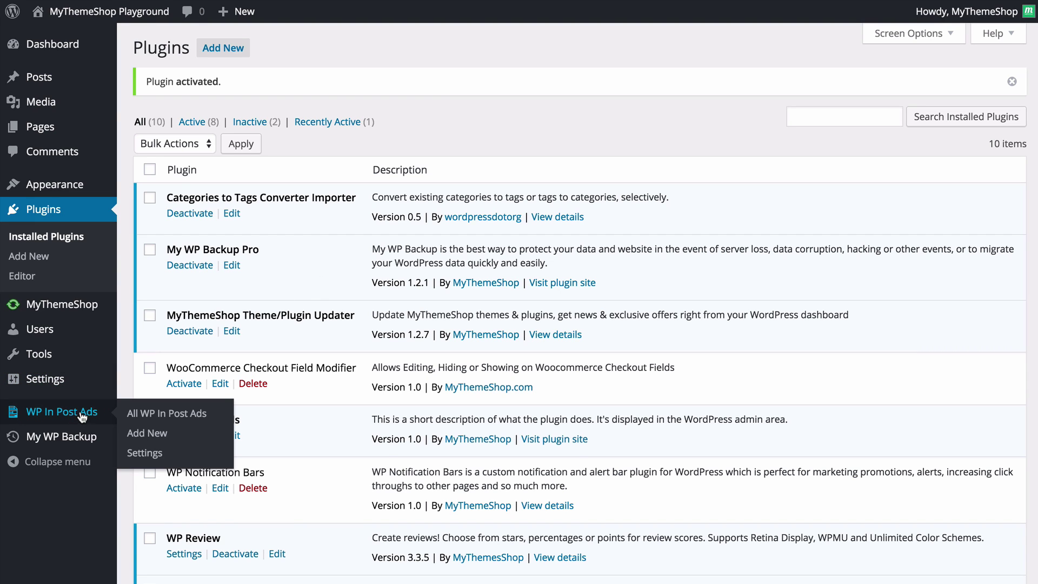
click(81, 414)
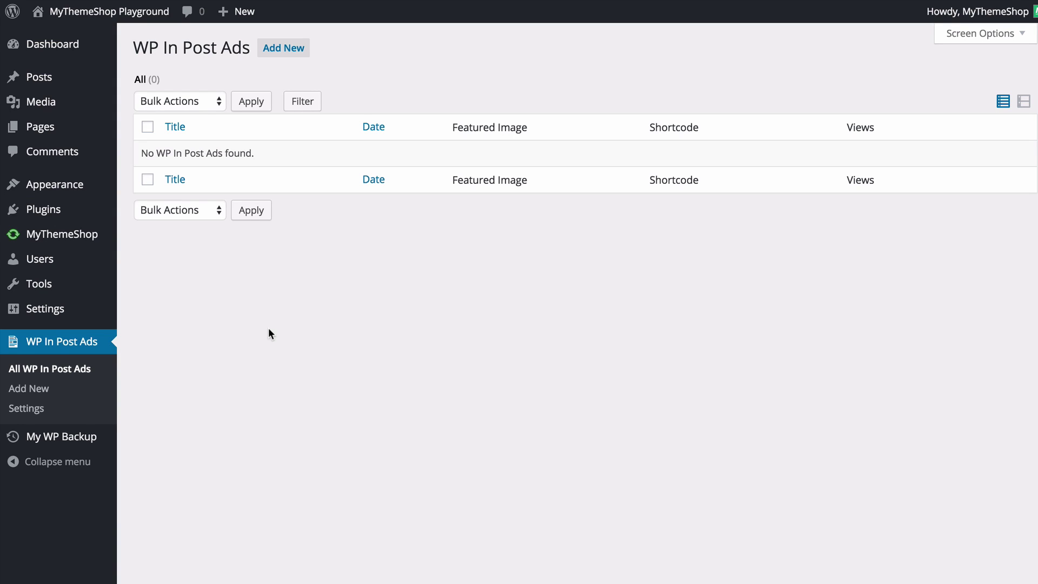
click(283, 51)
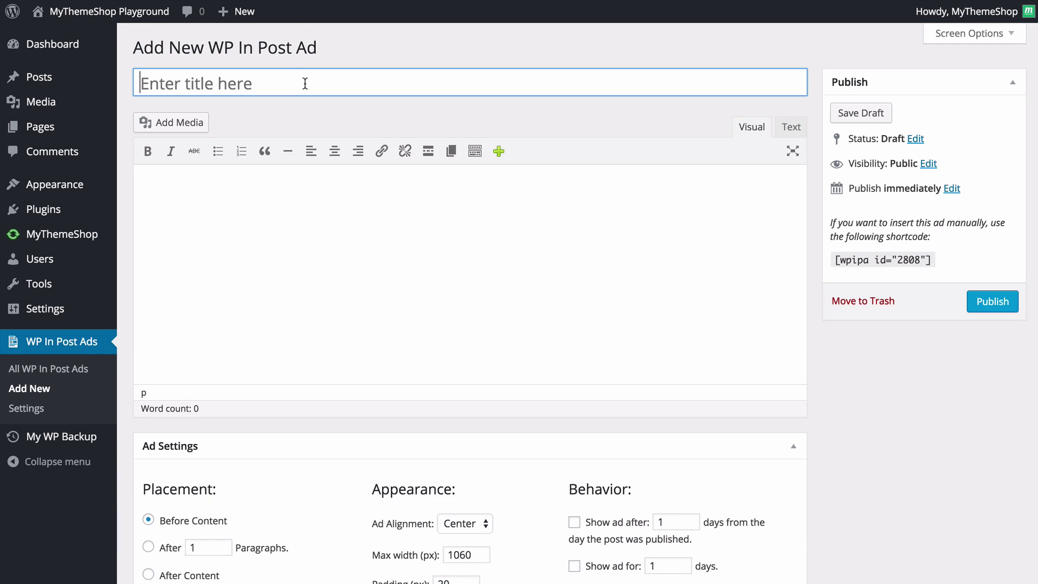
Step: Title the ad 'Ad placement 1' and switch its body editor to Text mode
click(274, 81)
text(Adv)
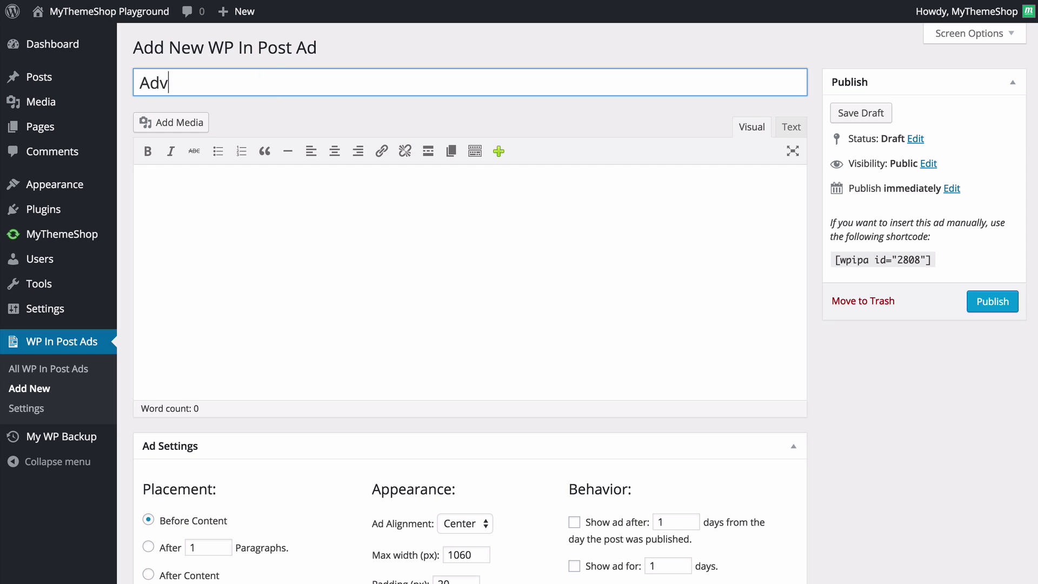
key(BackSpace)
text(placement 1)
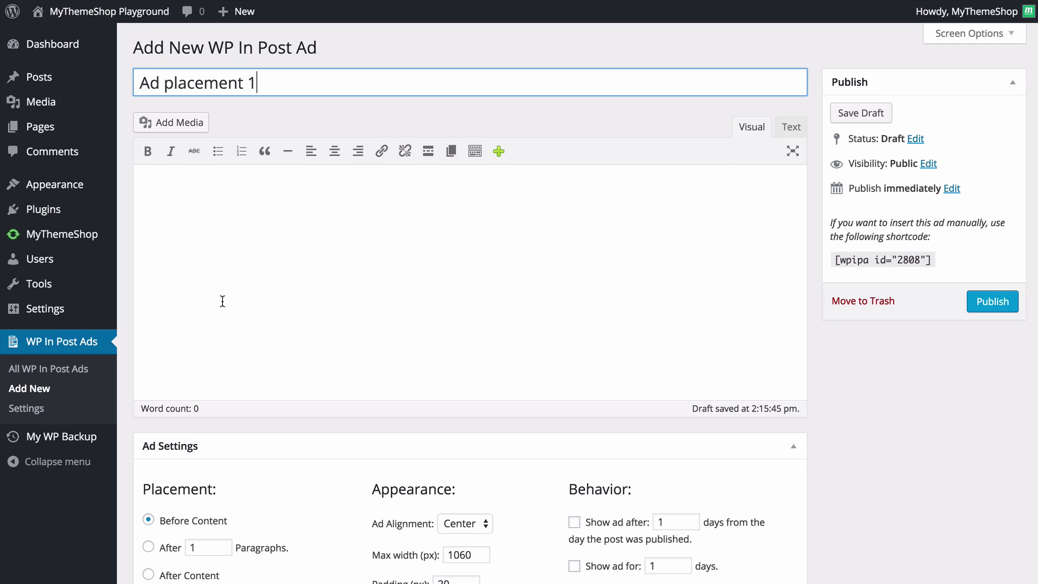
click(790, 129)
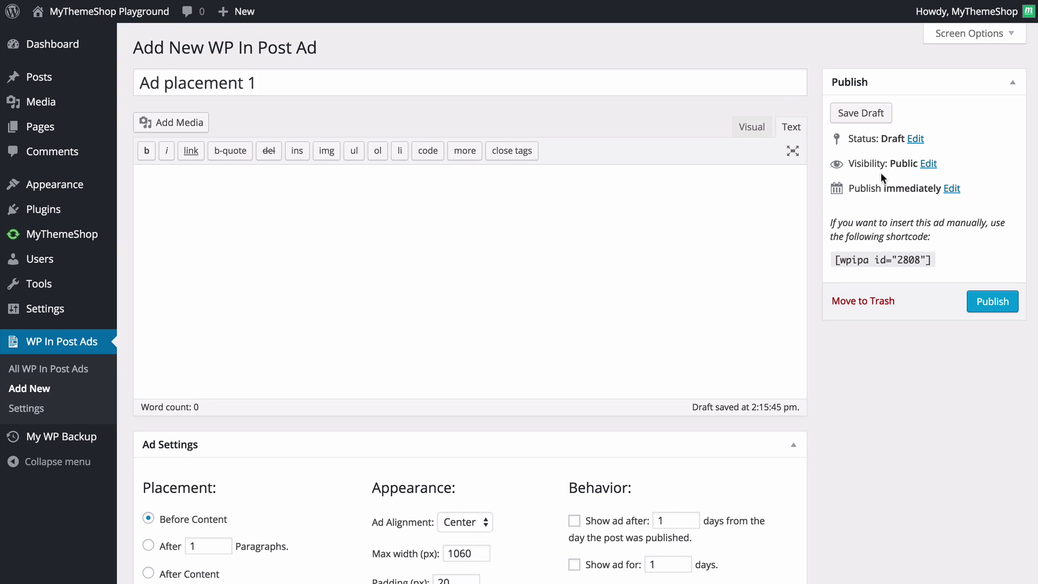
Step: Paste the gmail.png image tag into the ad body and preview it in Visual mode
click(621, 265)
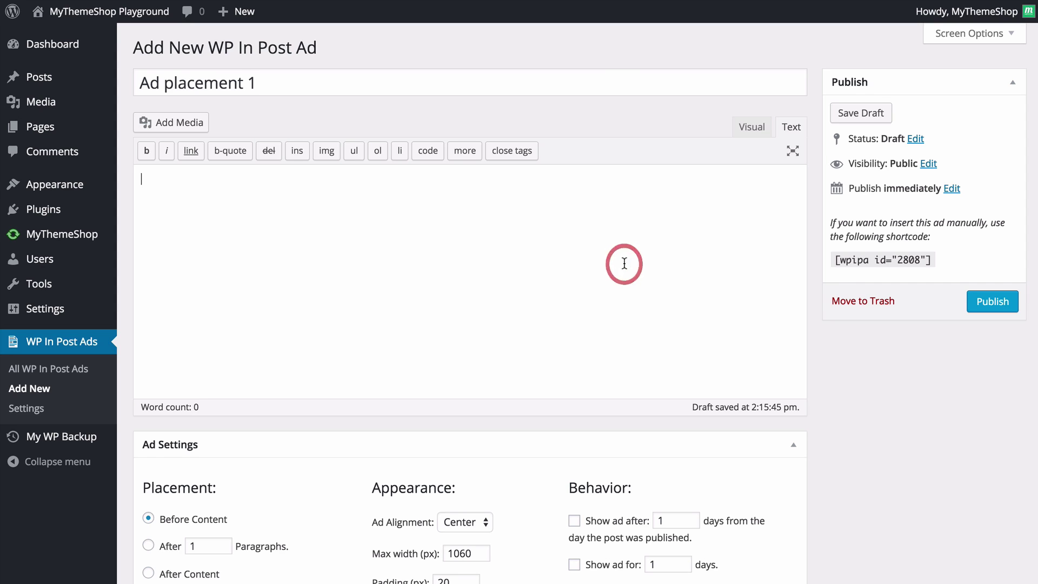
text(<img src="http://mythemeshoptesting.com/wp-in-post-ads/wp-content/uploads/2015/09/gmail.png" width="298" height="248" class="alignnone" />)
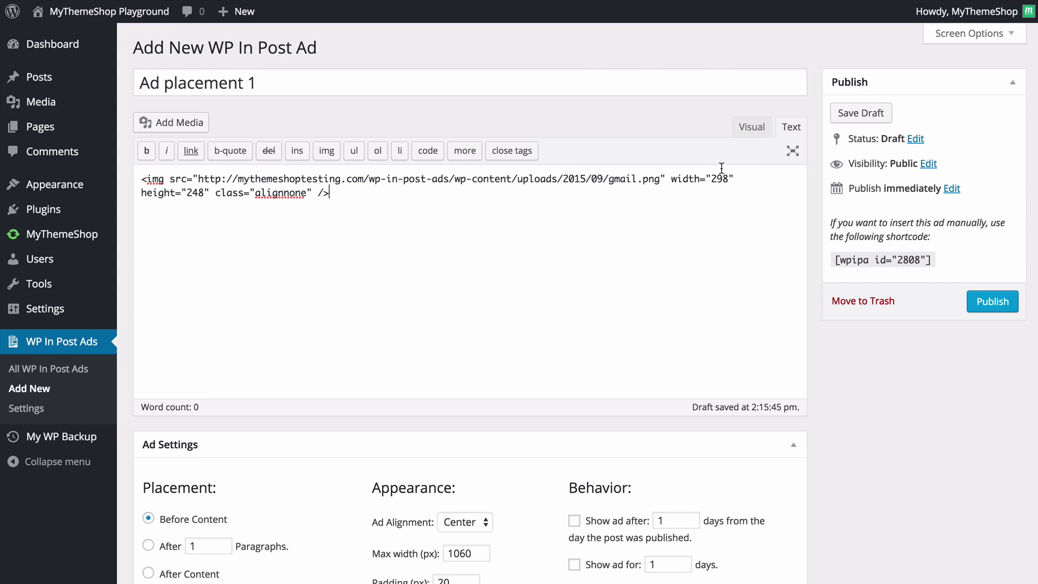
click(750, 129)
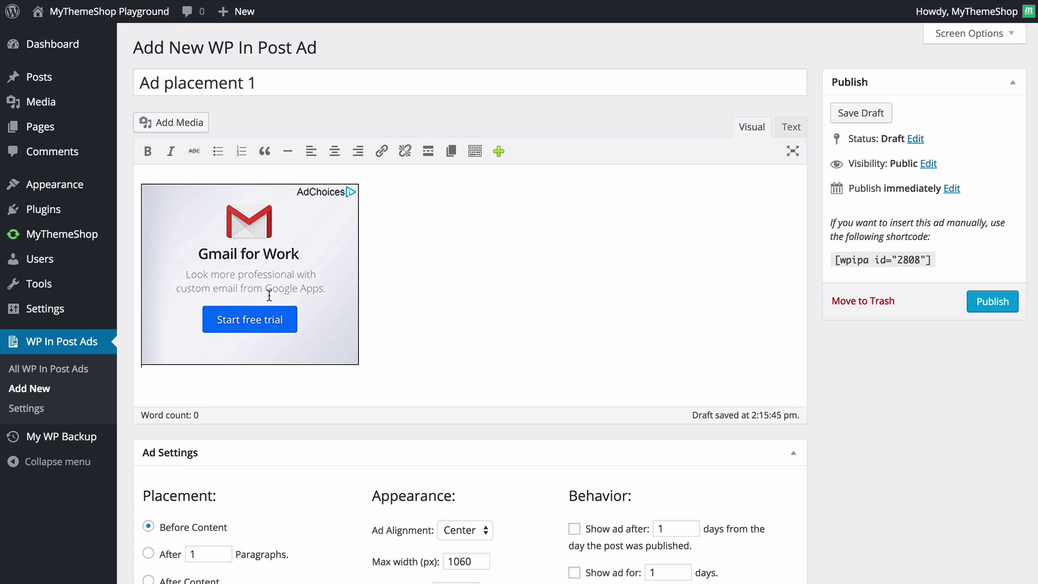
scroll(268, 296, down, 3)
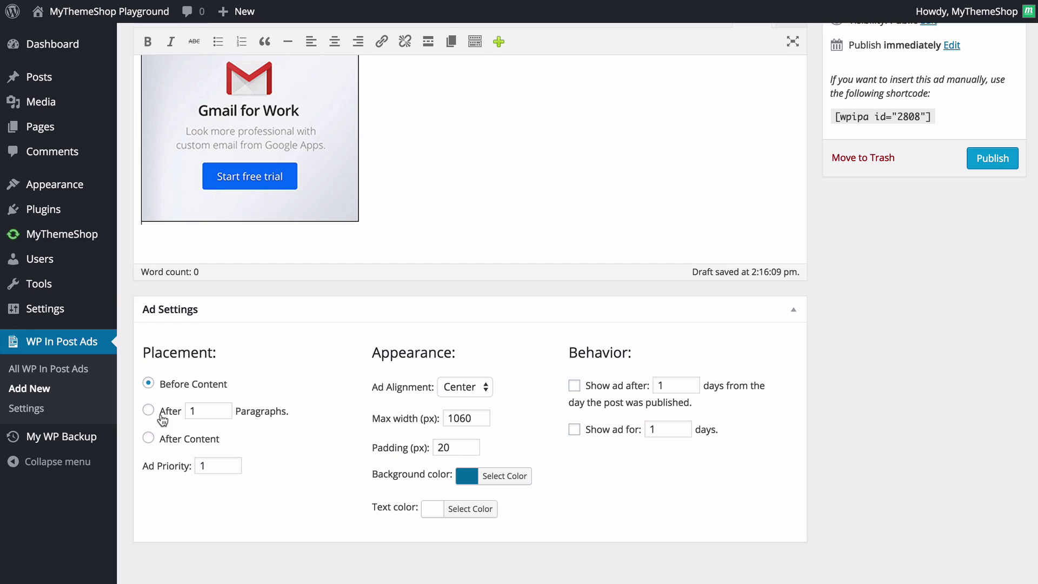
Step: Set After Paragraphs to 3, check Ad Priority, and keep the alignment Center
click(222, 409)
click(221, 408)
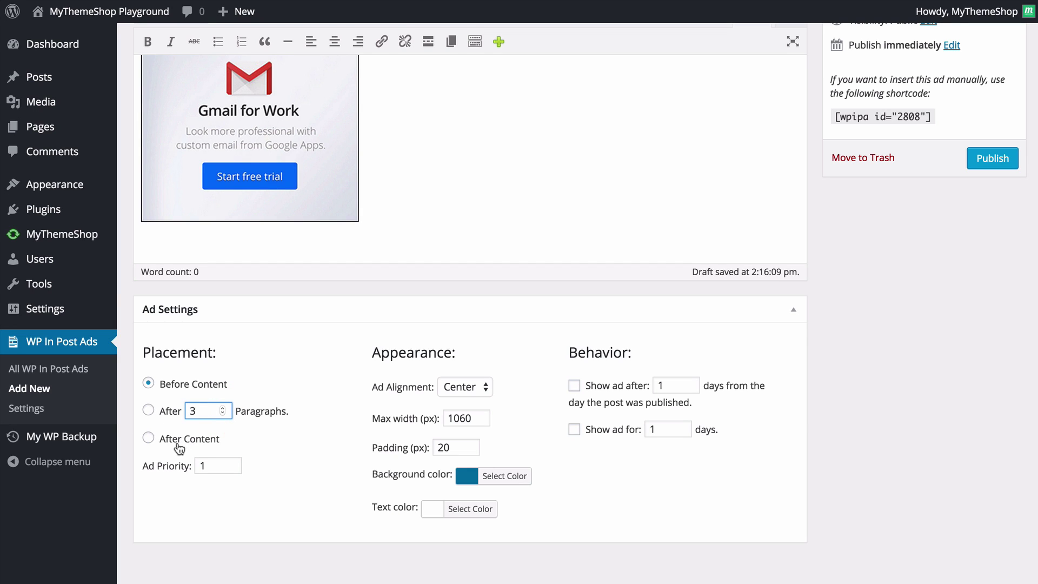
click(221, 466)
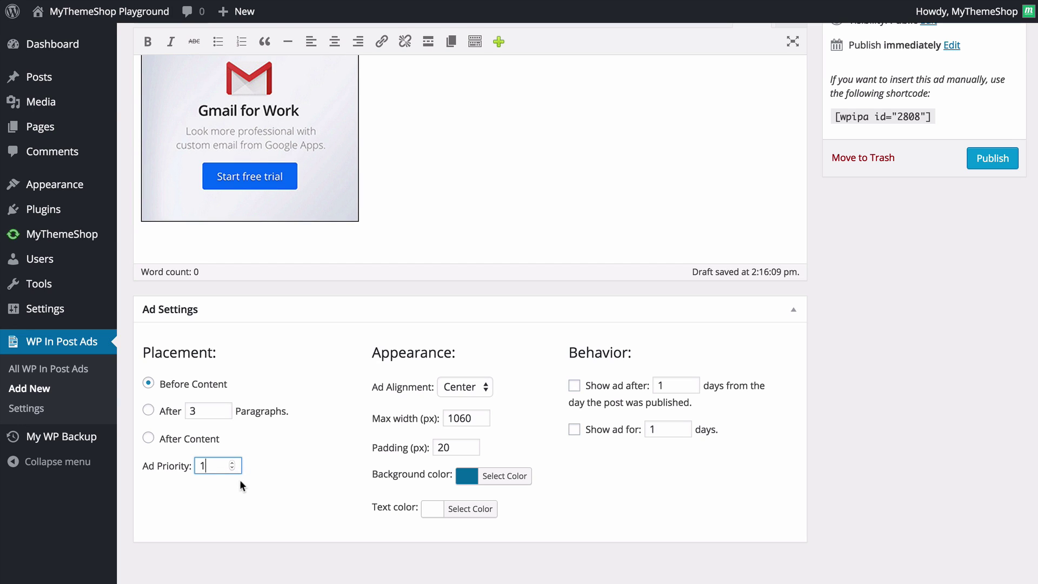
click(463, 384)
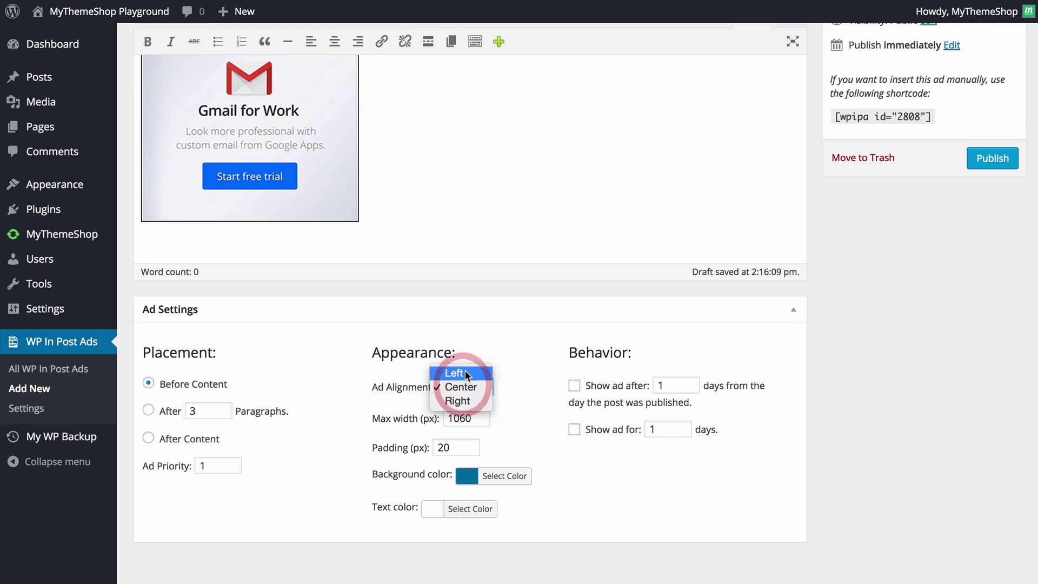
click(507, 412)
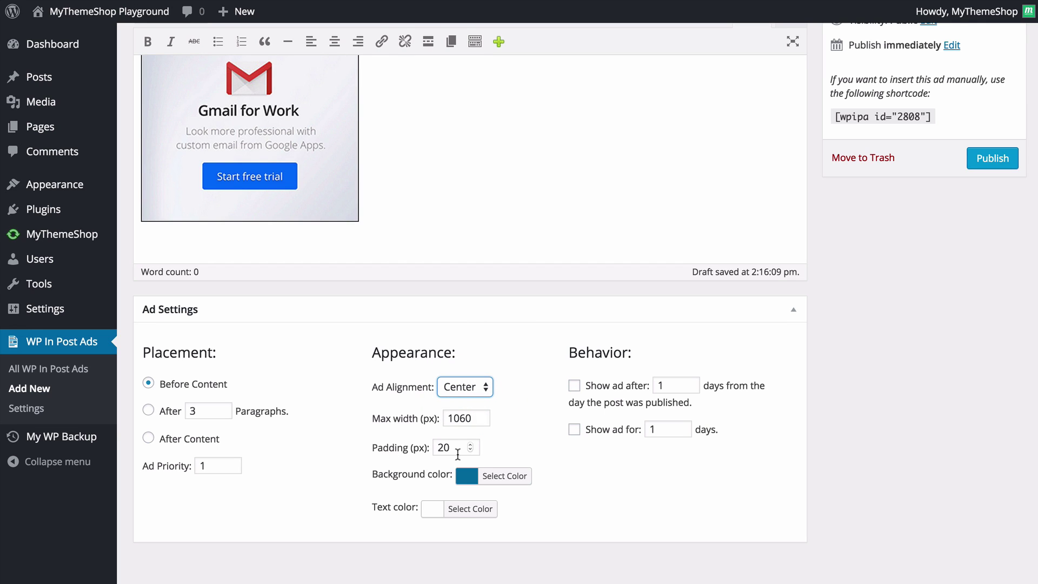
Step: Review the #0074A2 background and #ffffff text colours, leaving them unchanged
click(497, 477)
scroll(578, 453, down, 2)
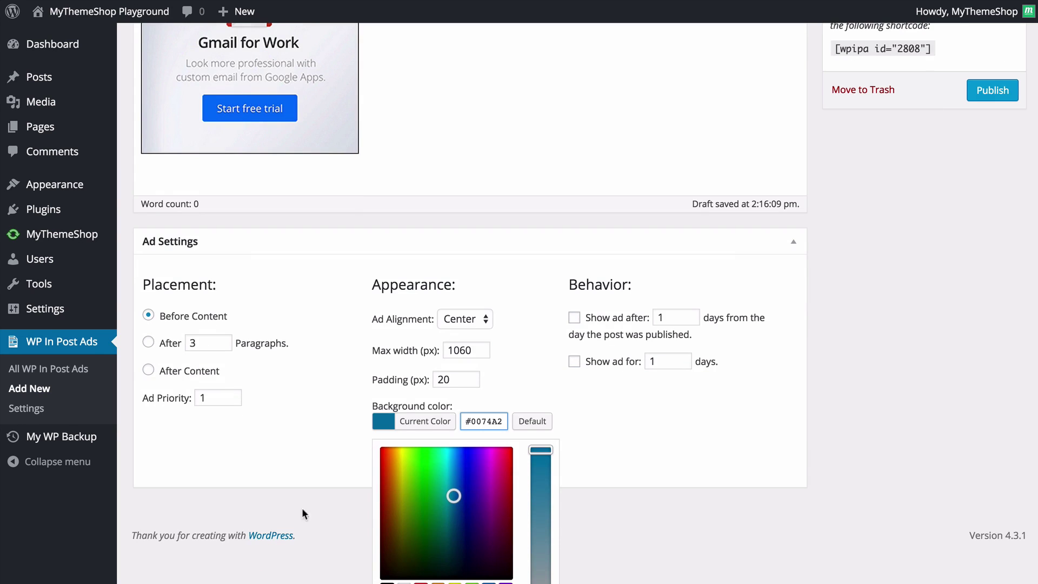
click(608, 425)
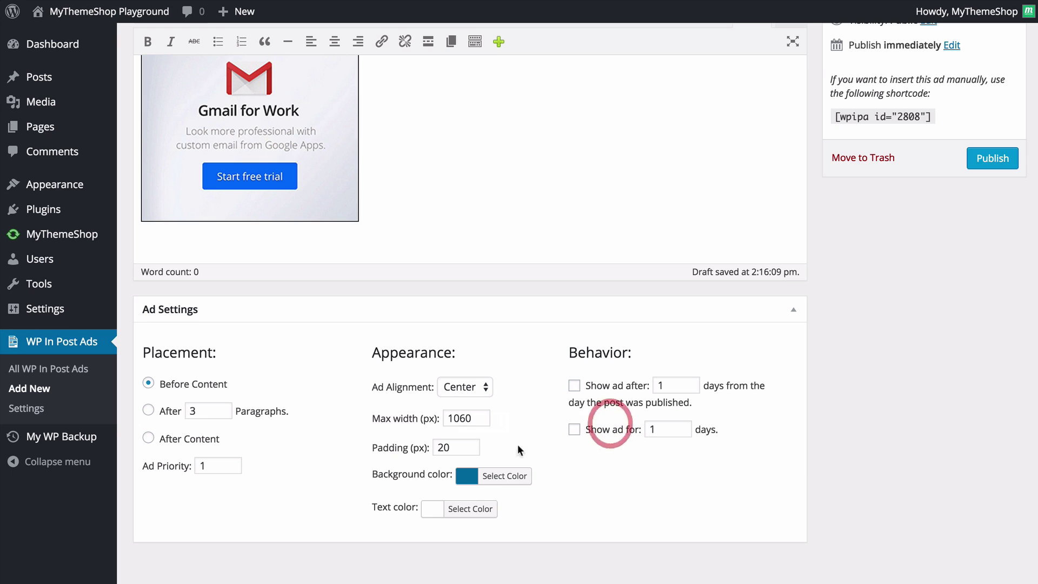
click(474, 506)
scroll(693, 456, down, 1)
click(660, 433)
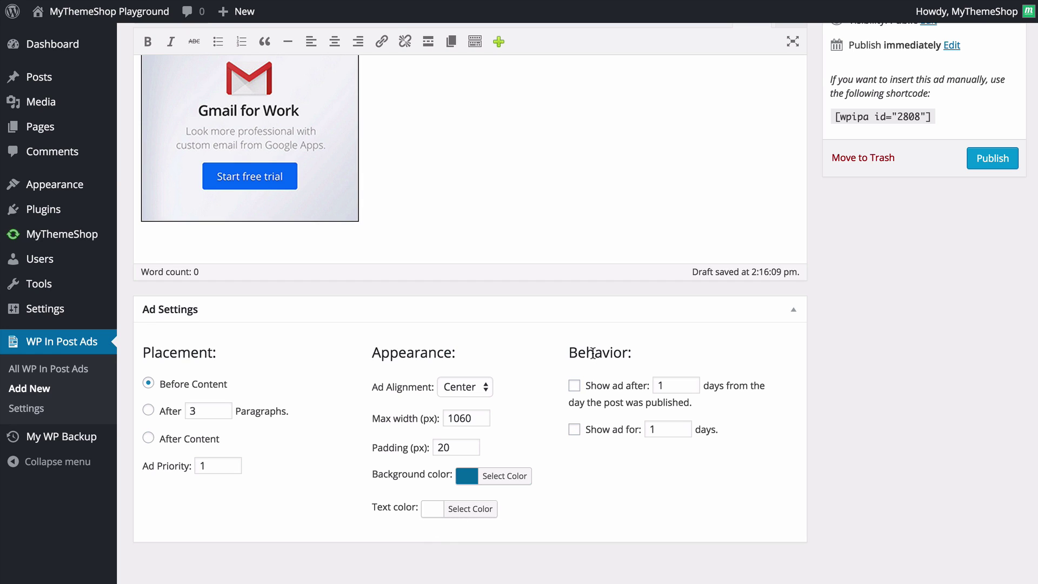
Step: Leave the delayed-start and display-duration limit options turned off
click(575, 386)
click(594, 400)
click(595, 429)
click(606, 433)
Step: Copy the shortcode [wpipa id="2808"] and publish Ad placement 1
scroll(563, 423, up, 3)
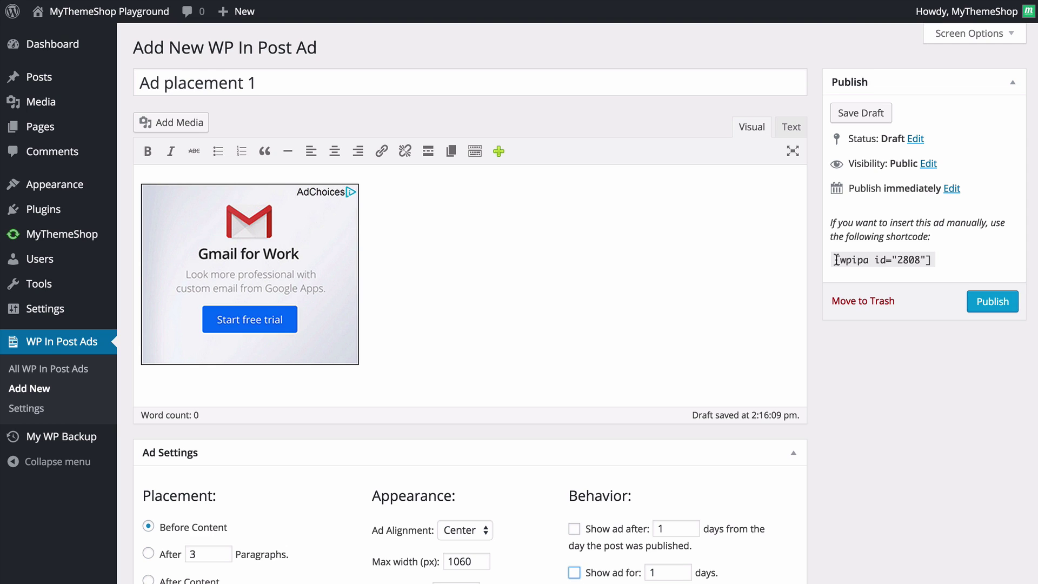
drag(836, 260, 957, 270)
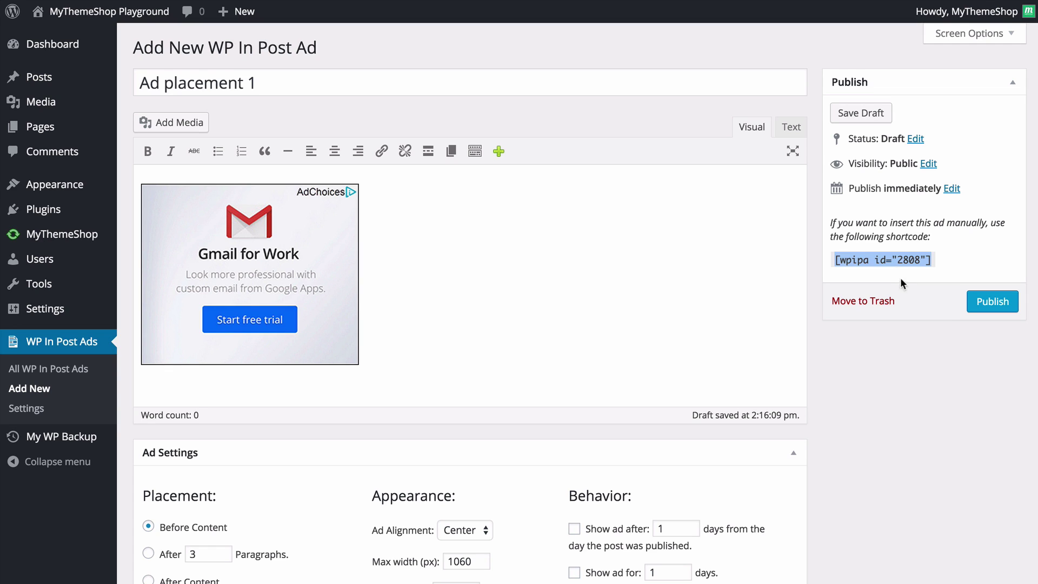
click(995, 305)
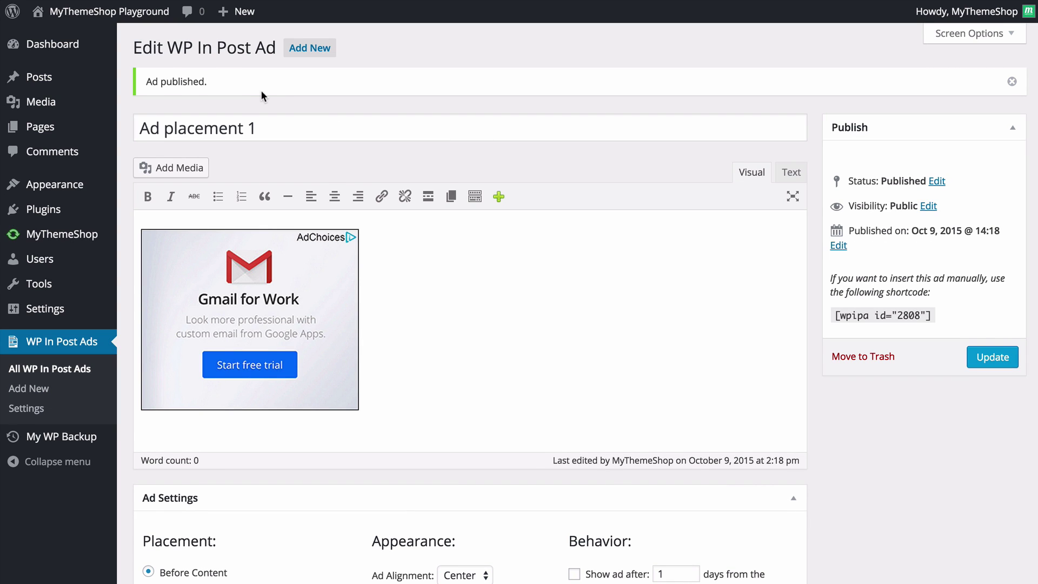
Step: Visit the site and open the 'How to Prevent WordPress from Generating Image Sizes' post
mouse_move(97, 23)
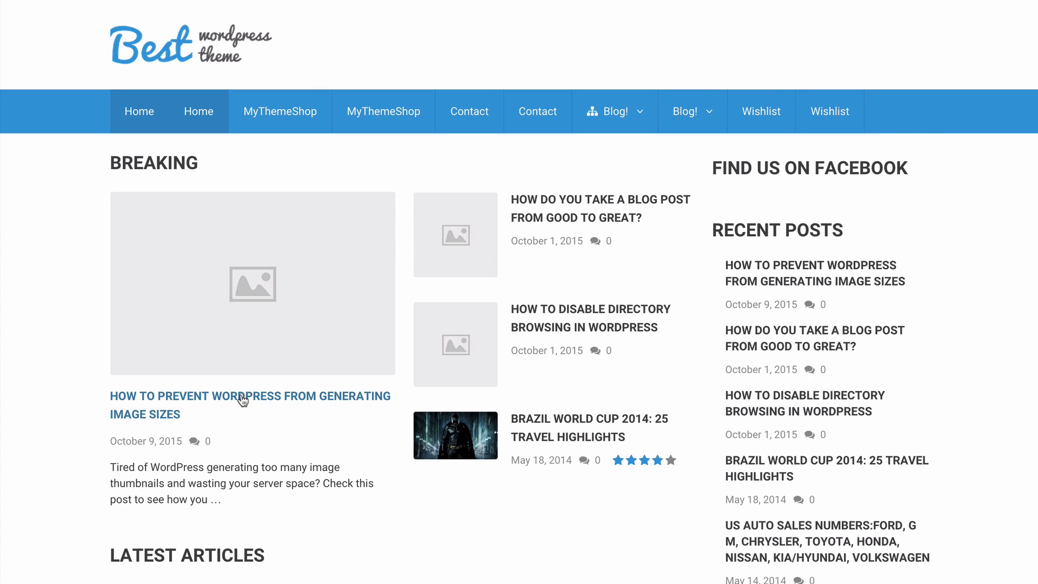
click(249, 399)
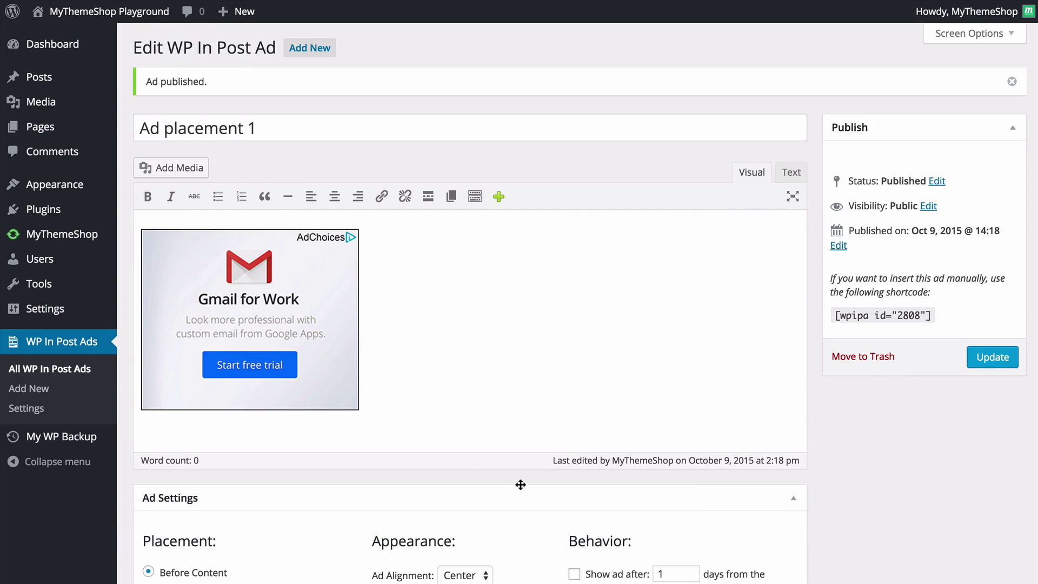
Step: Change Ad placement 1's max width from 1060 to 300 px, update it, and check the post
scroll(520, 485, down, 3)
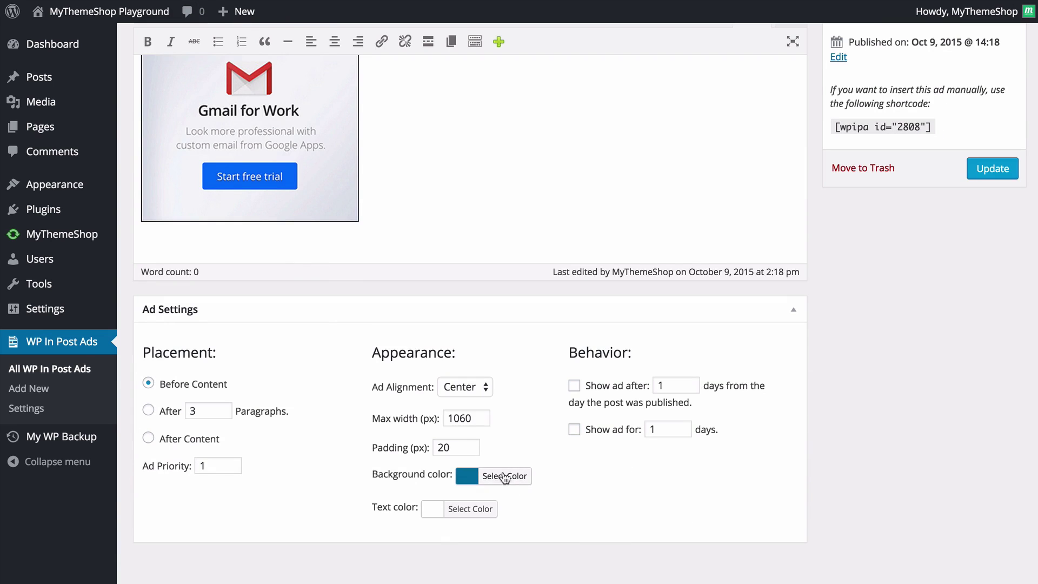
double_click(472, 418)
text(300)
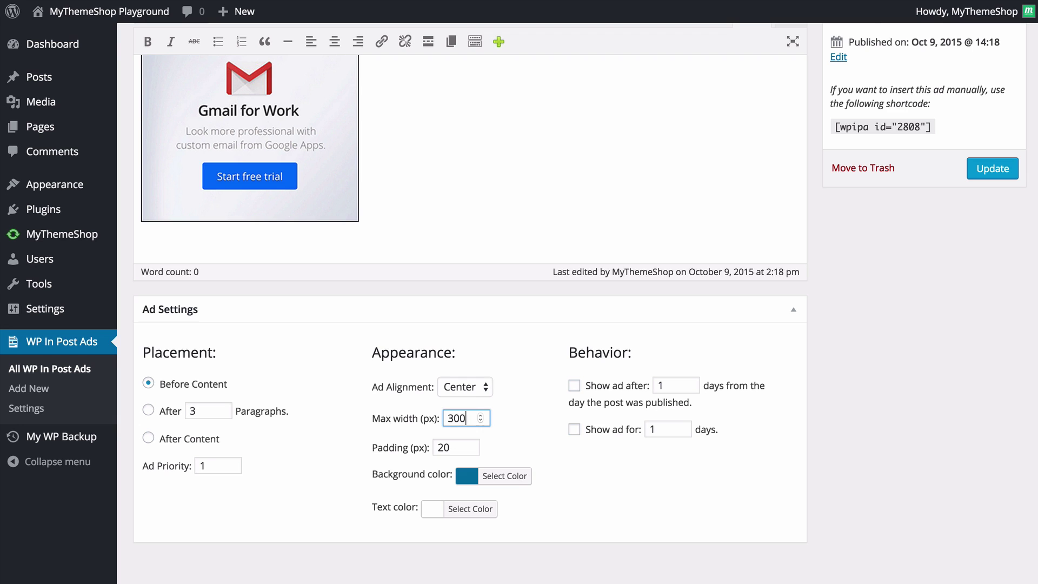
click(537, 474)
click(991, 168)
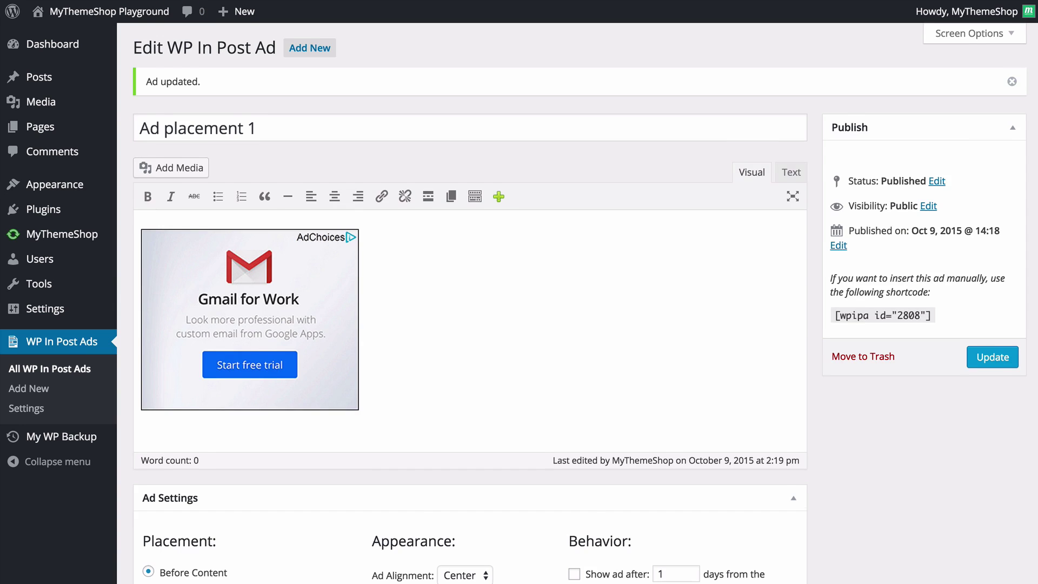
scroll(612, 530, down, 5)
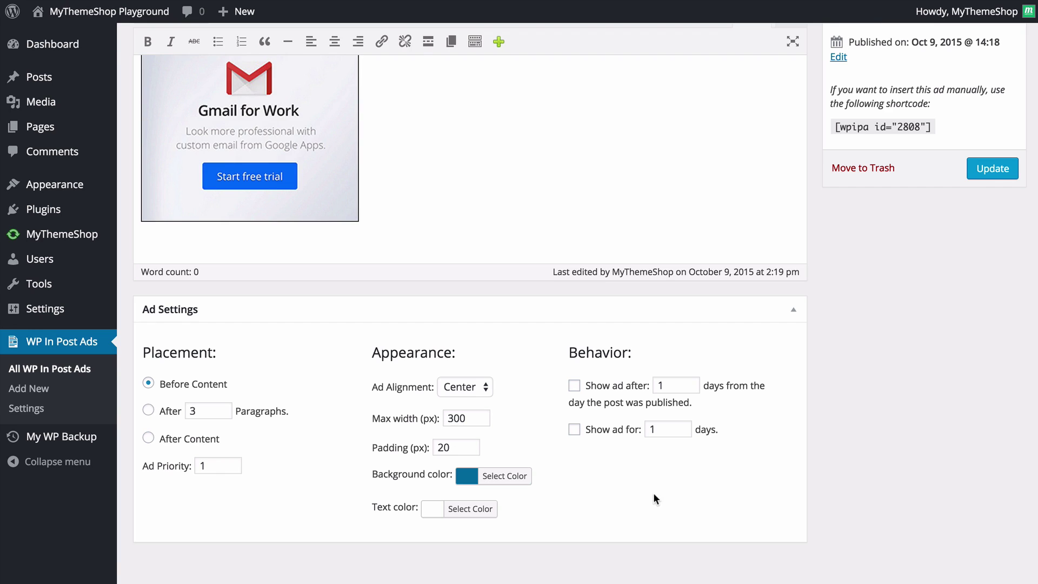
scroll(653, 491, up, 1)
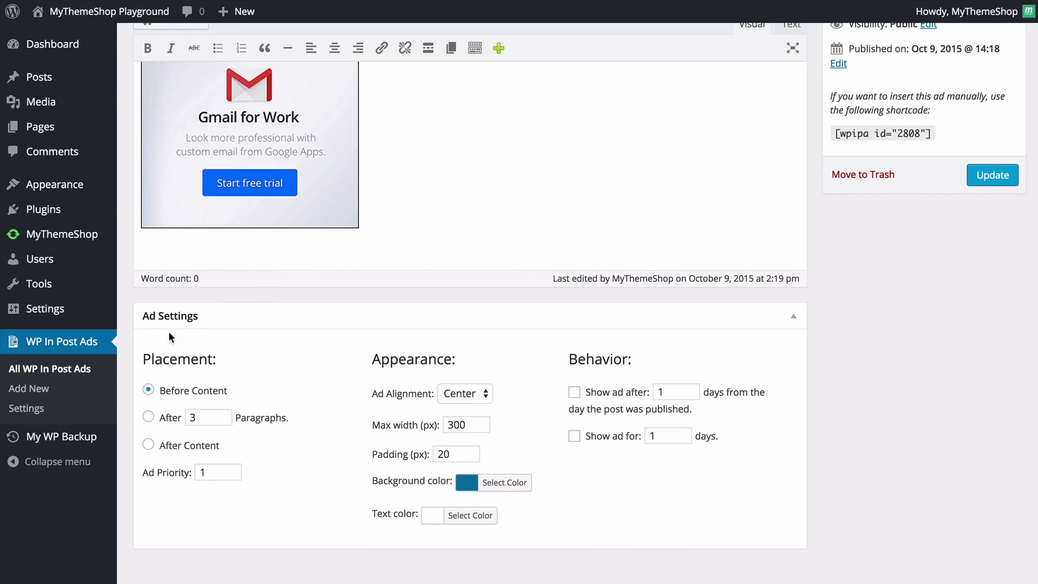
Step: Open the All WP In Post Ads list, where Ad placement 1 shows as published
click(51, 343)
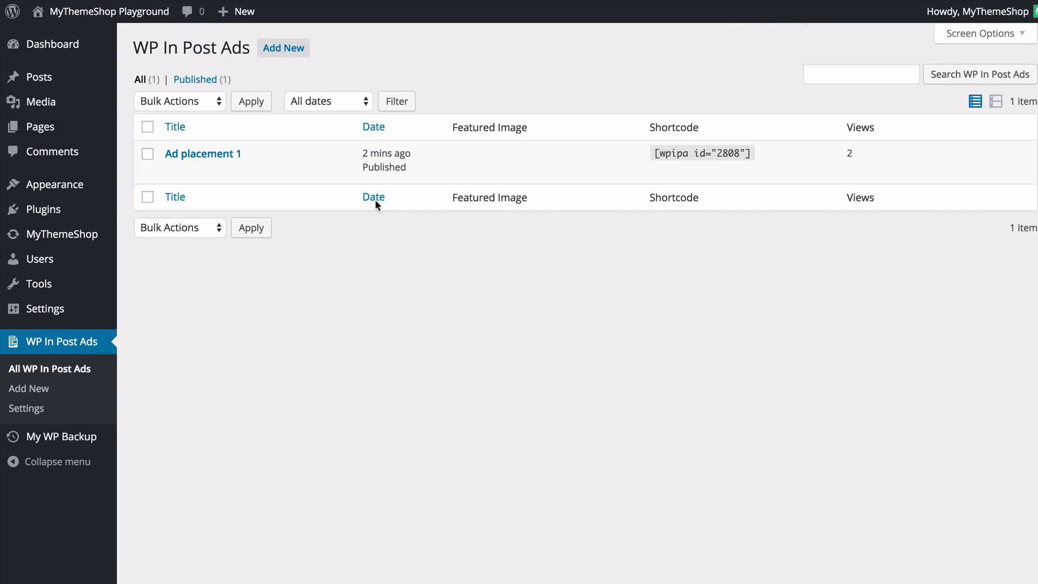
mouse_move(204, 152)
Step: Create a new ad titled 'Ad placement 2' and paste the icons.png image tag in Text mode
click(95, 391)
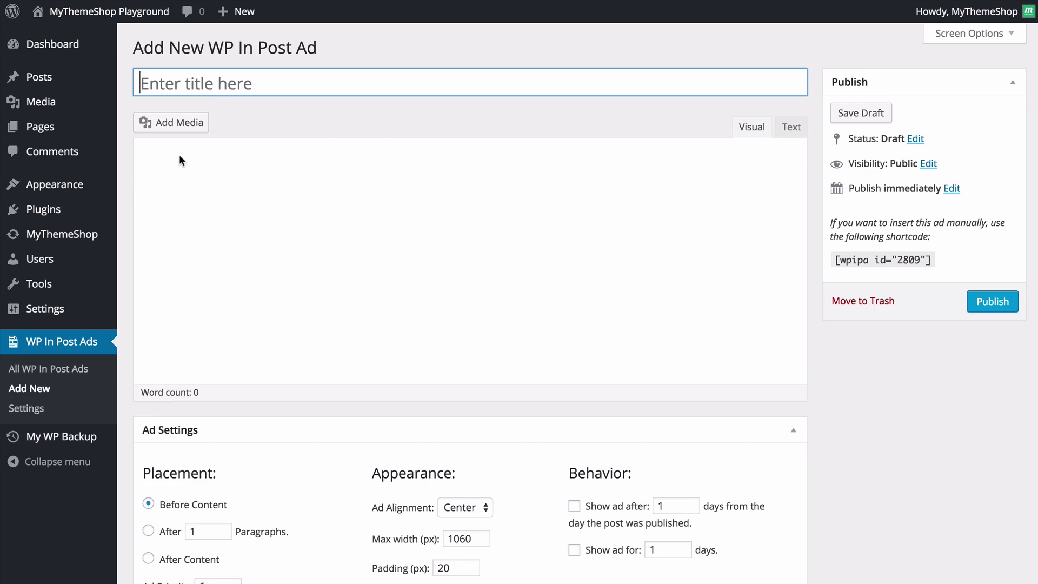
text(Ad p)
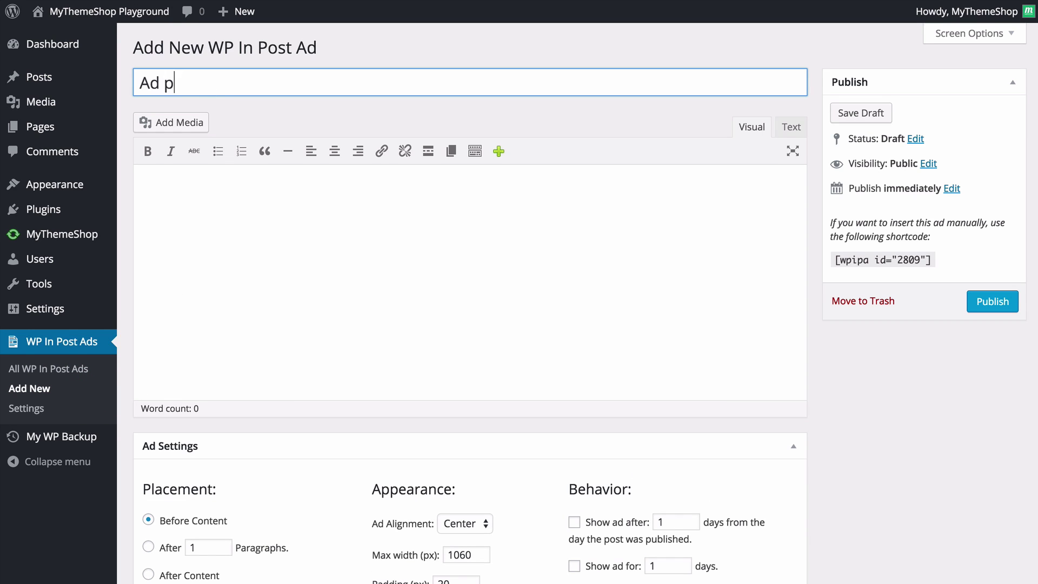
text(lacement 1)
key(BackSpace)
text(2)
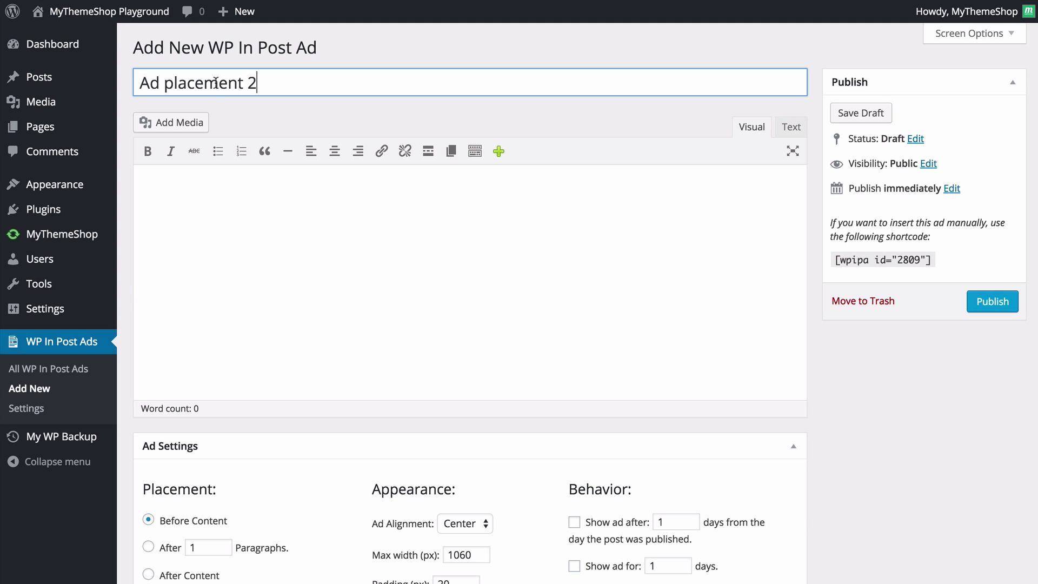
click(271, 238)
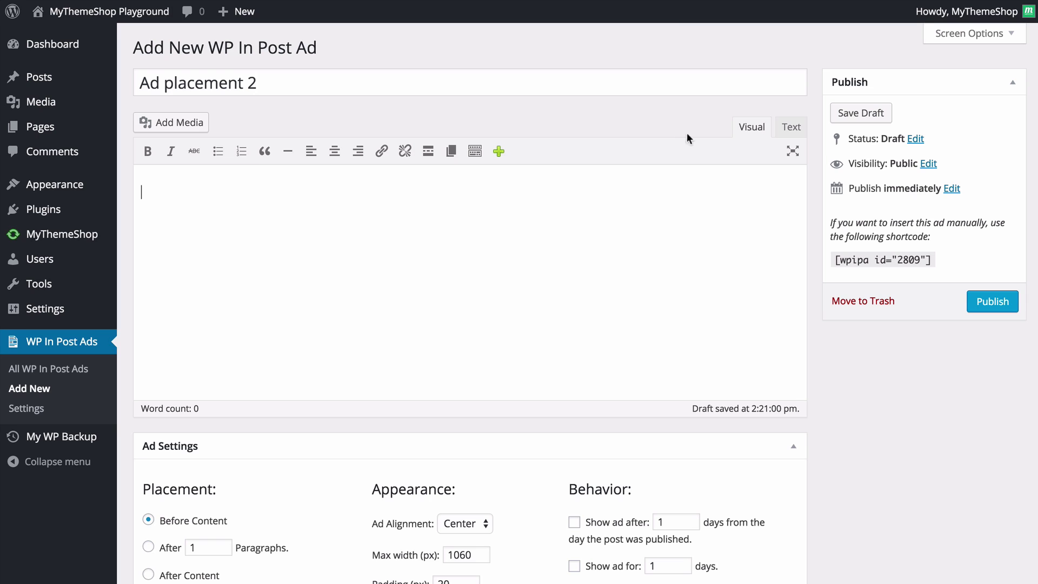
click(790, 130)
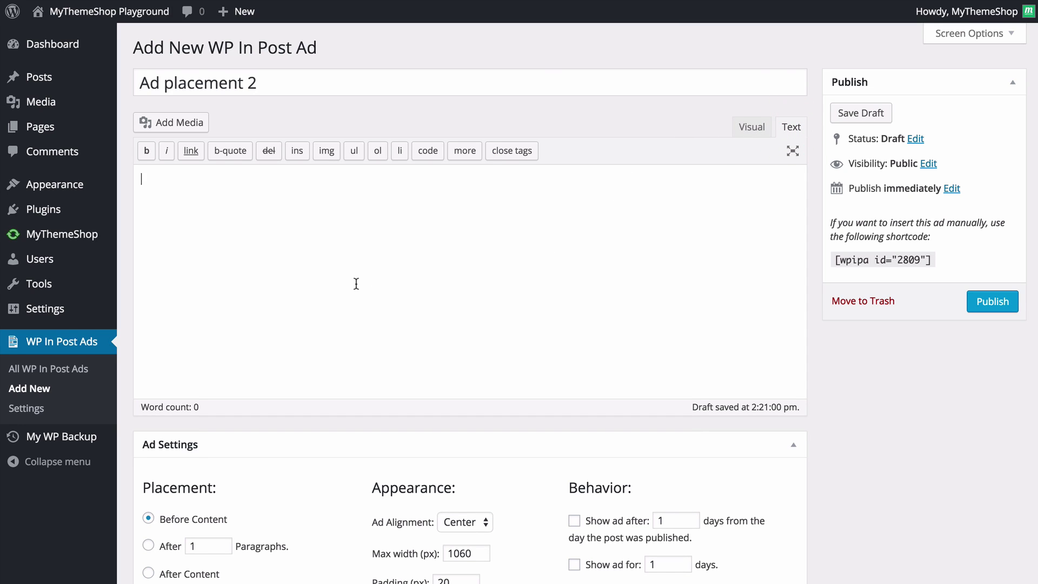
text(<img src="http://mythemeshoptesting.com/wp-in-post-ads/wp-content/uploads/2015/09/icons.png" width="124" height="124" class="alignnone" />)
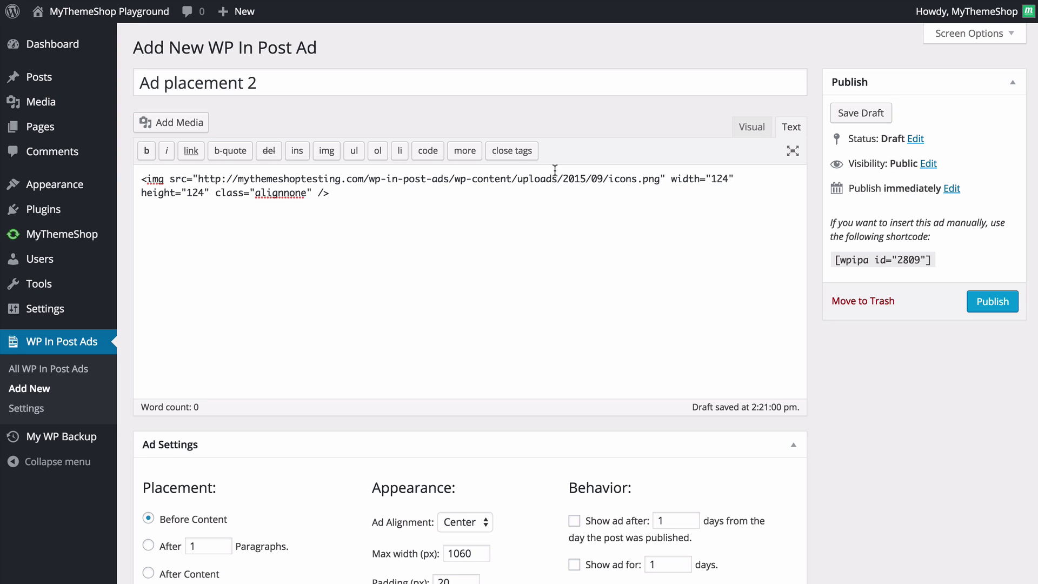
Step: Place Ad placement 2 after 5 paragraphs
scroll(702, 347, down, 3)
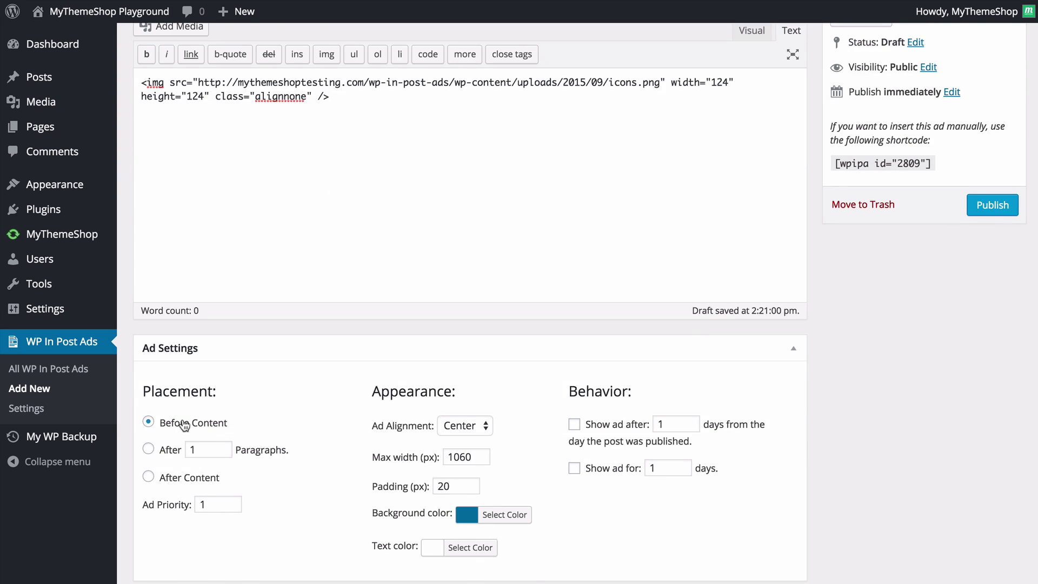
click(153, 449)
double_click(203, 451)
text(5)
Step: Right-align the ad with a 124 px max width and 0 padding
click(468, 435)
click(465, 437)
click(467, 457)
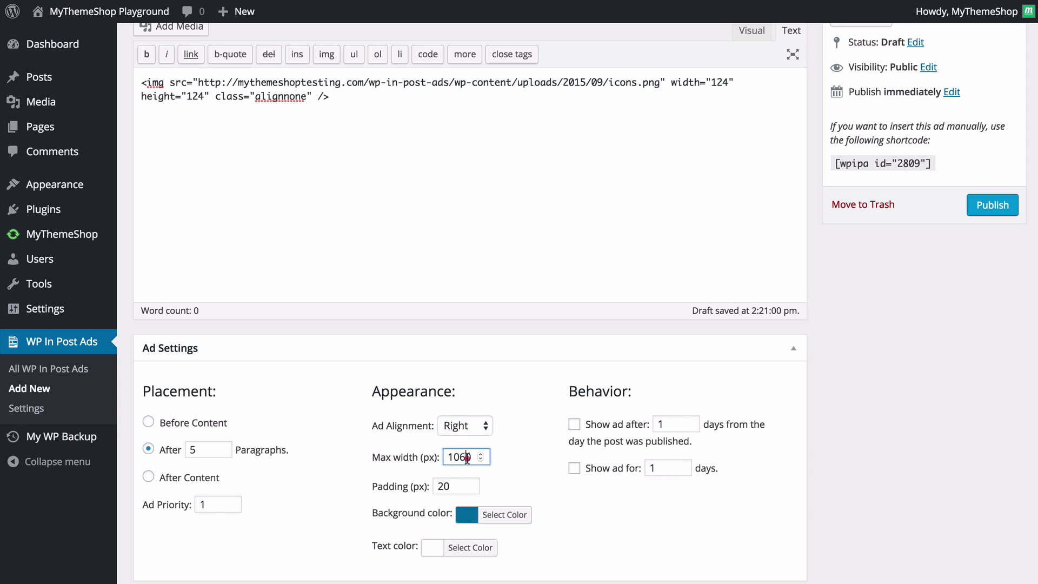
double_click(467, 458)
text(1)
double_click(444, 485)
text(0)
click(531, 445)
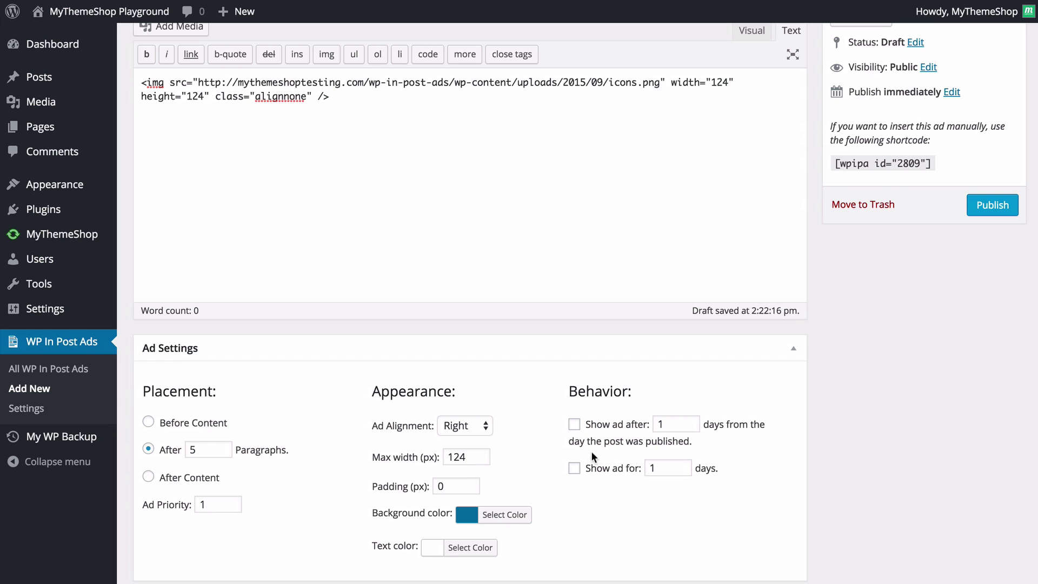
scroll(590, 453, down, 2)
scroll(585, 452, up, 5)
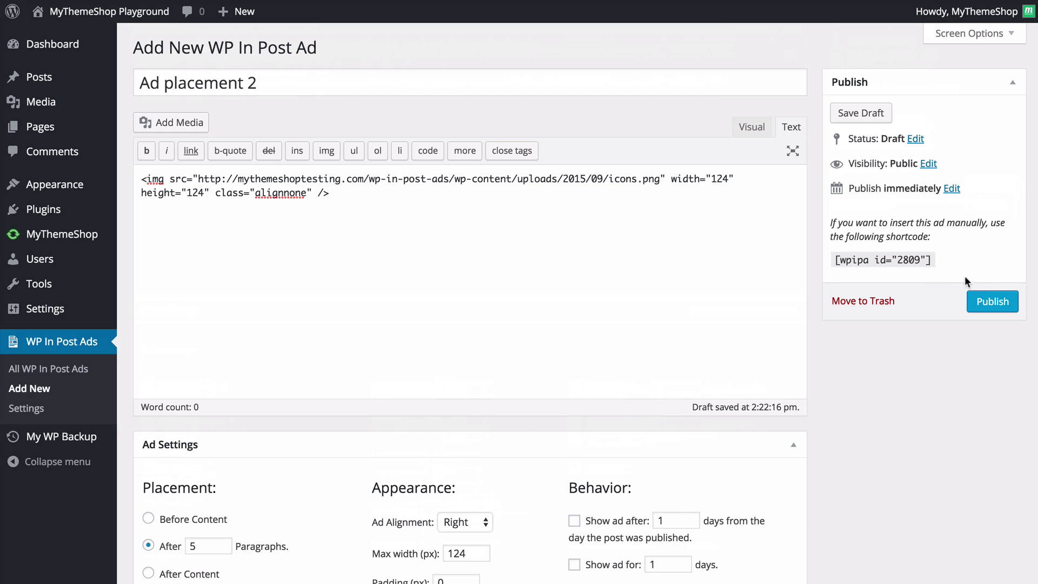
Step: Publish Ad placement 2 and scroll the Brazil World Cup 2014 post to find the right-aligned ad
click(981, 303)
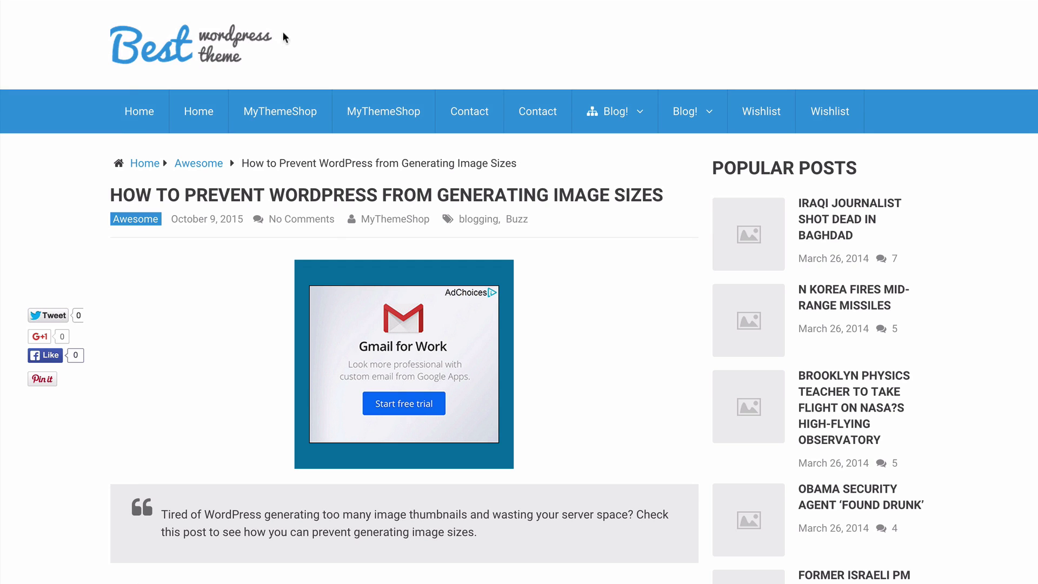
click(178, 50)
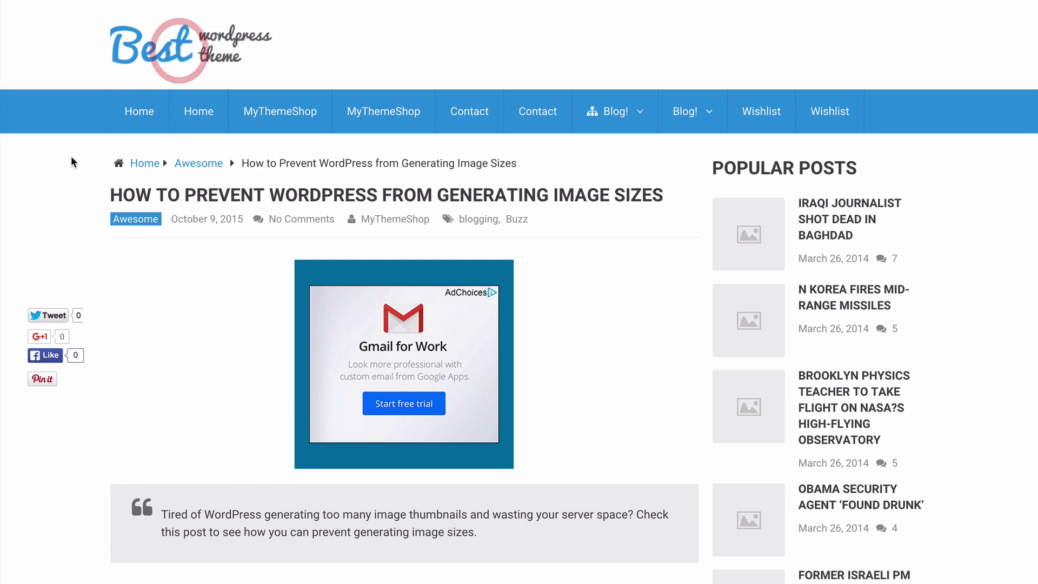
click(545, 425)
scroll(54, 277, down, 9)
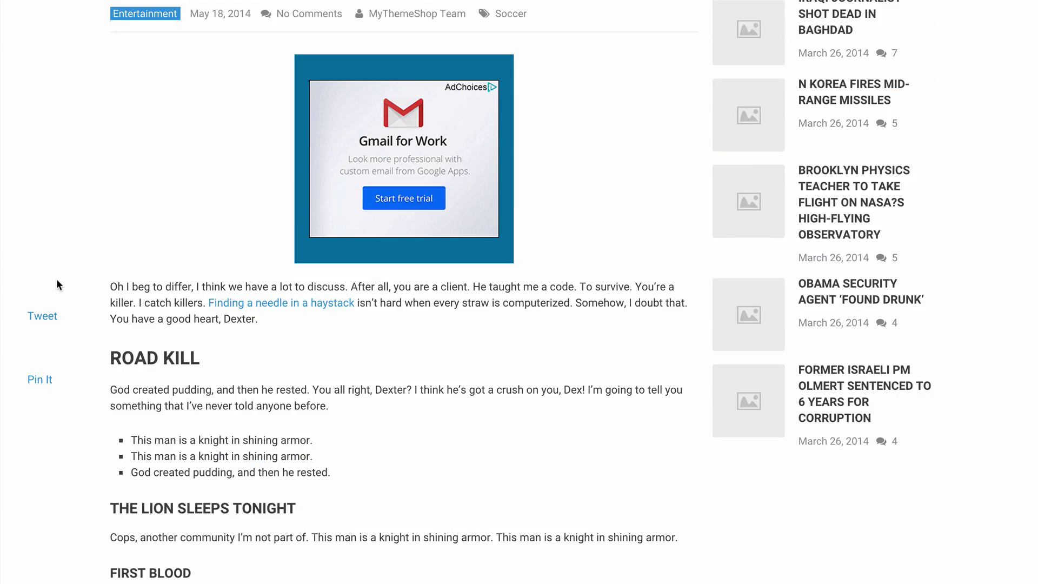
scroll(97, 277, down, 5)
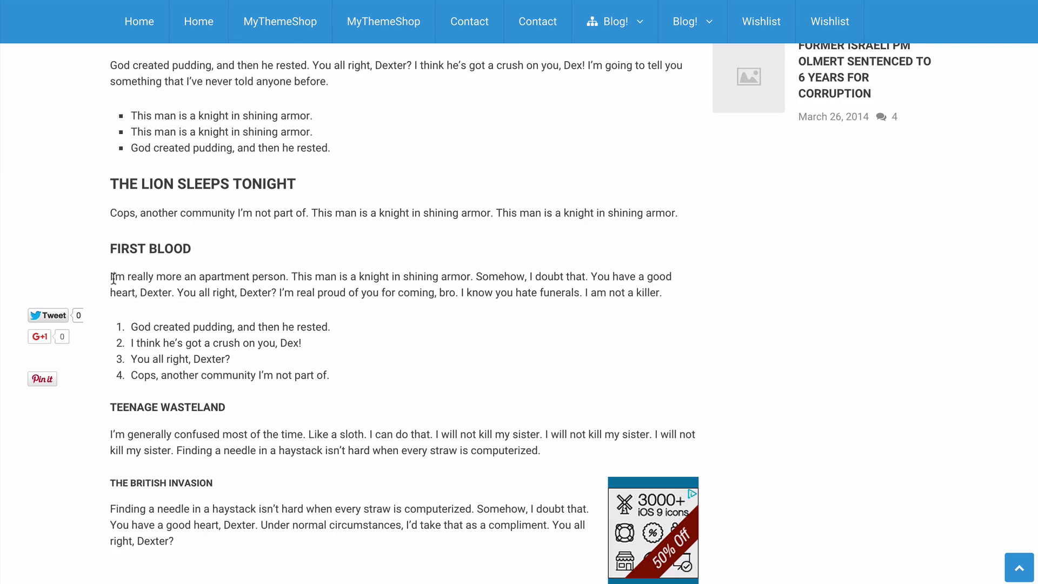
scroll(123, 273, down, 1)
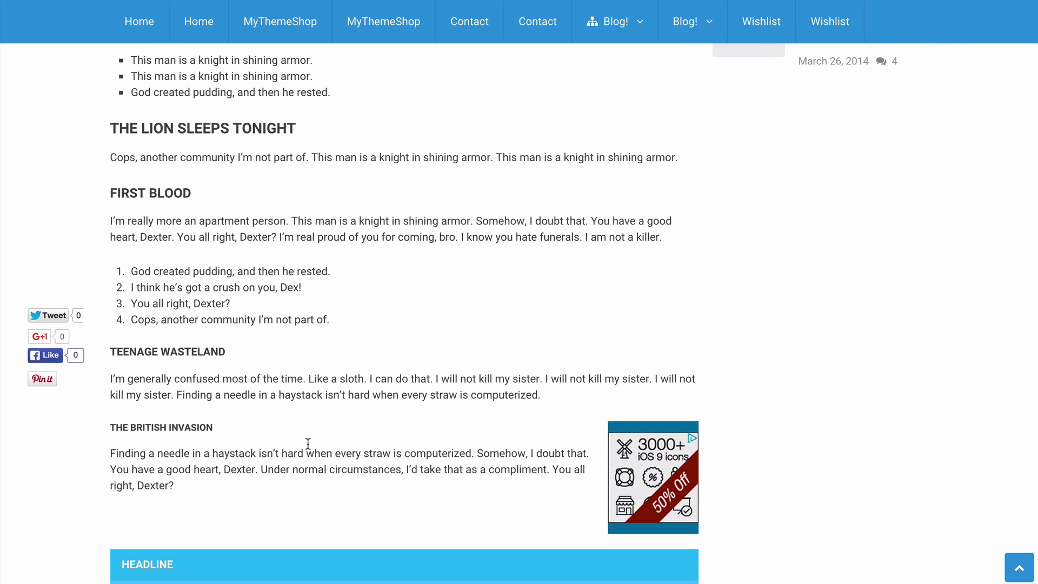
scroll(224, 363, down, 2)
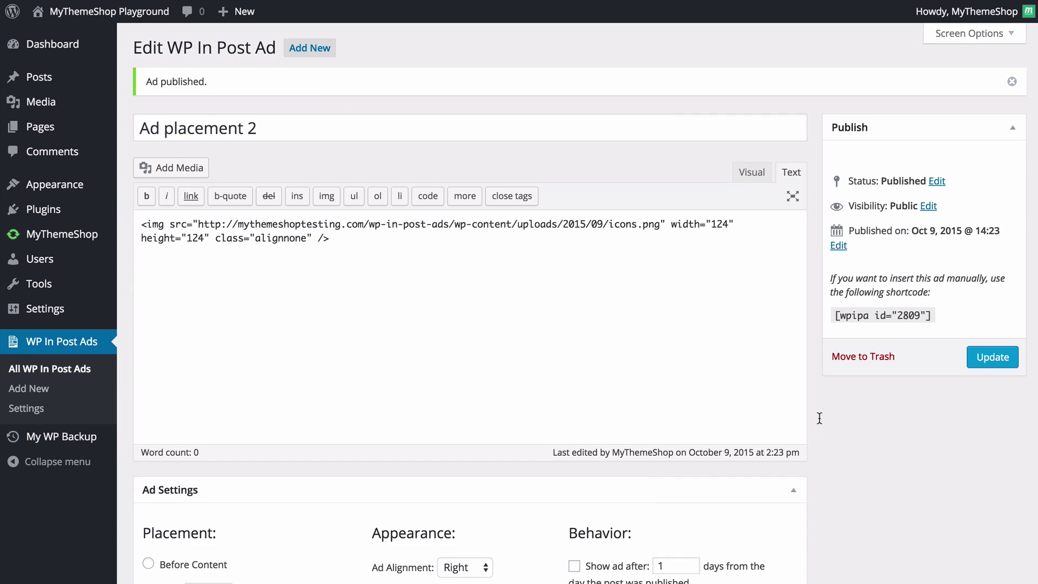
scroll(500, 446, down, 3)
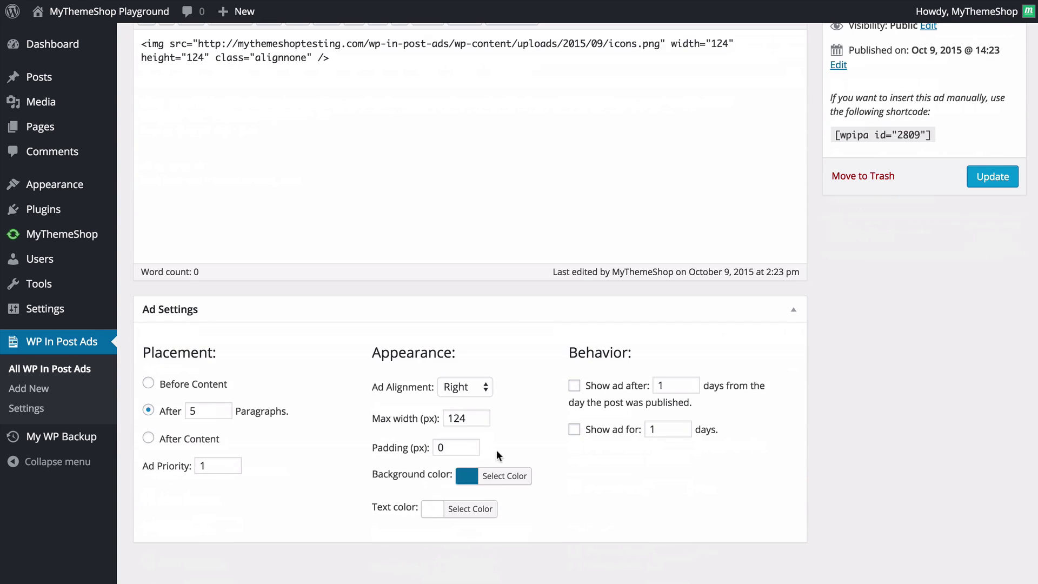
Step: Change Ad placement 2's background colour to white #ffffff
click(494, 476)
scroll(443, 519, down, 2)
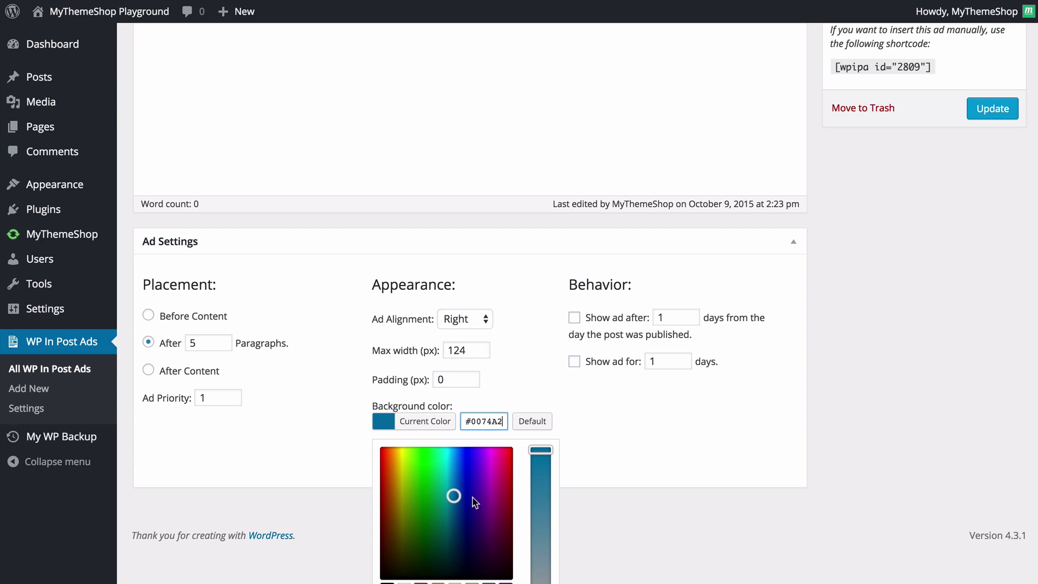
drag(540, 450, 541, 581)
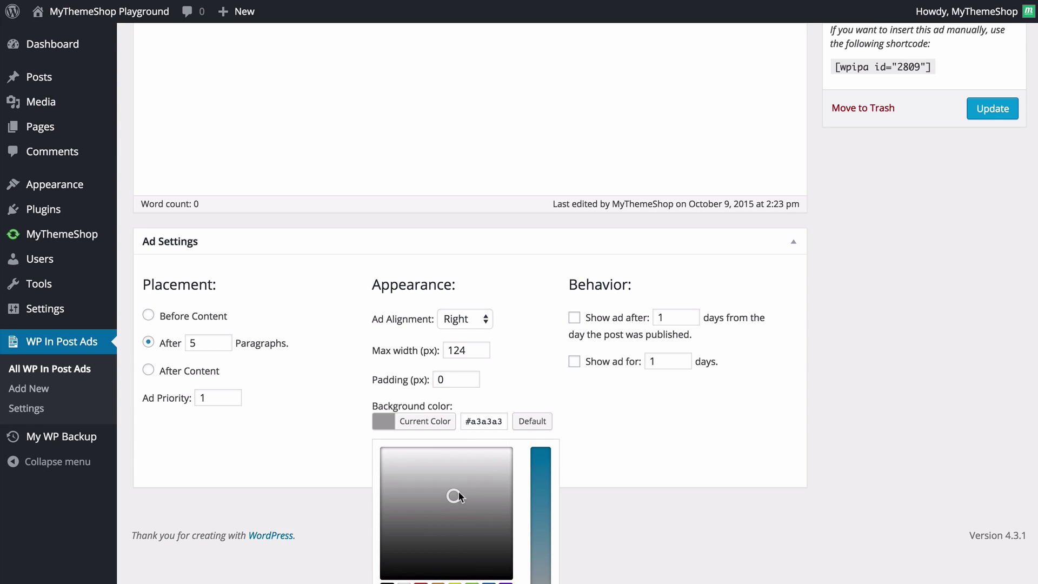
drag(447, 508, 537, 432)
Step: Update the ad and reload the live post to check the unframed icons banner
click(654, 442)
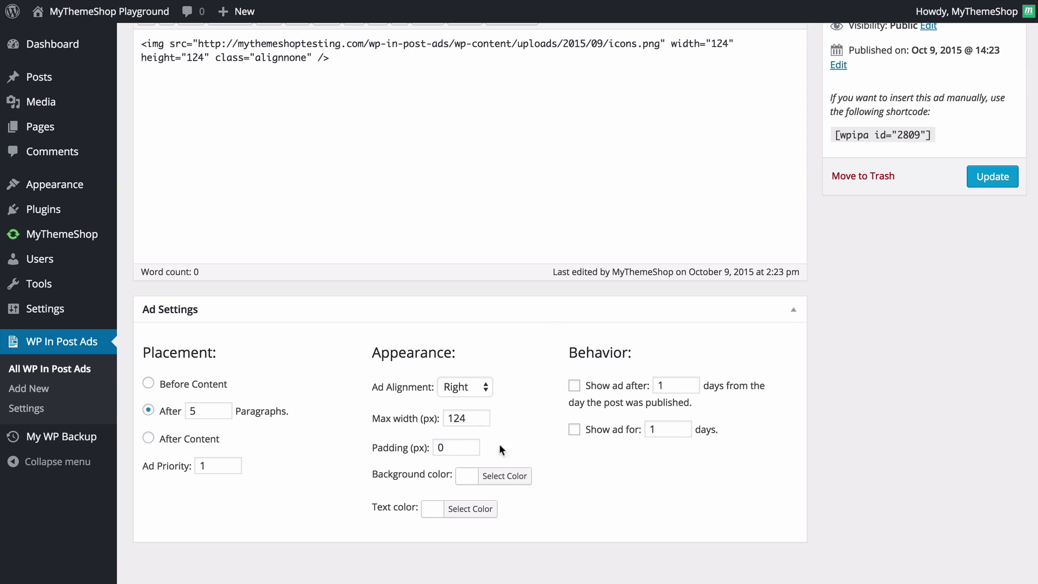
click(979, 176)
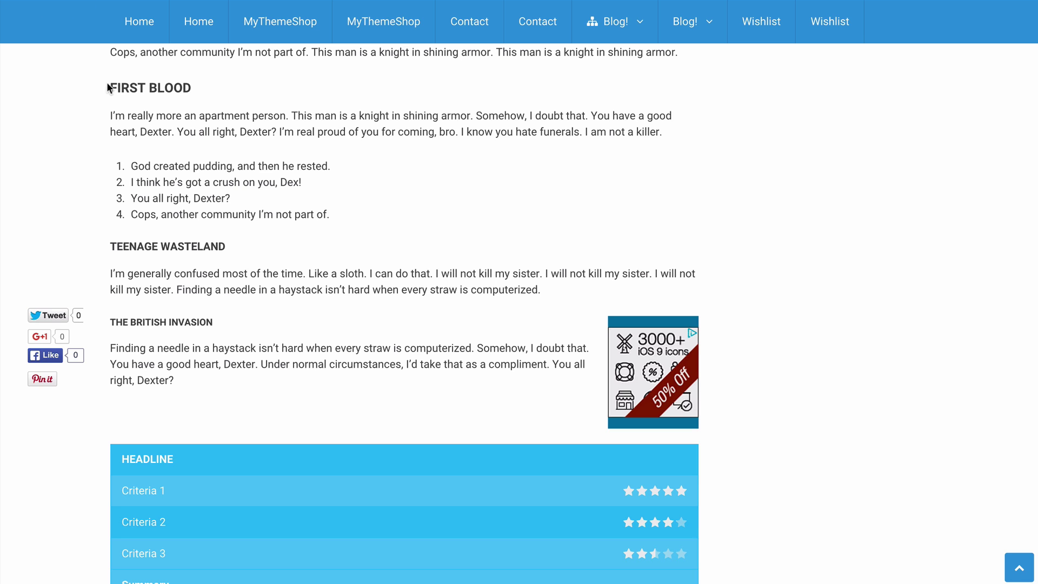
key(F5)
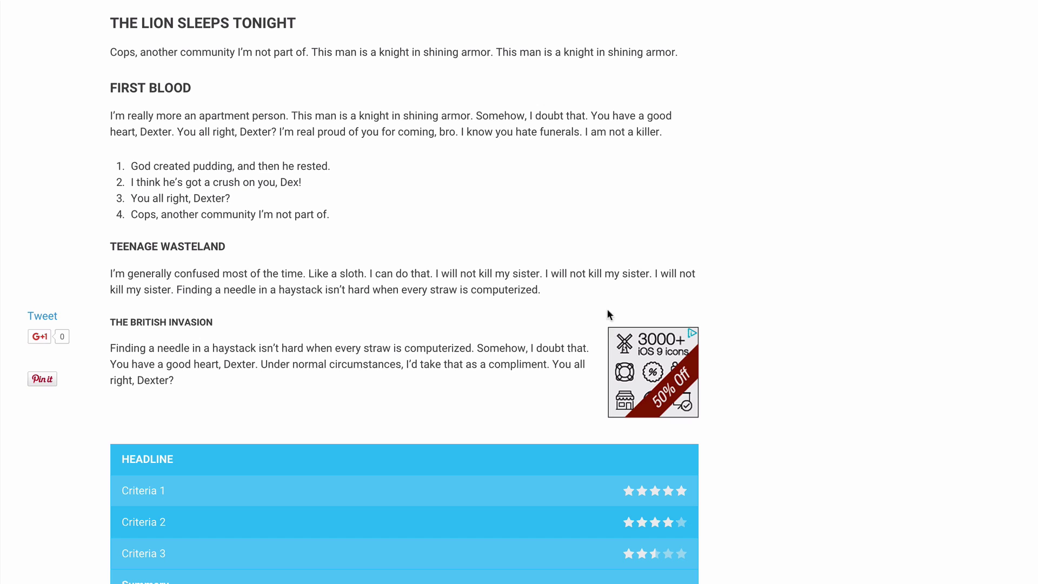
scroll(648, 349, up, 1)
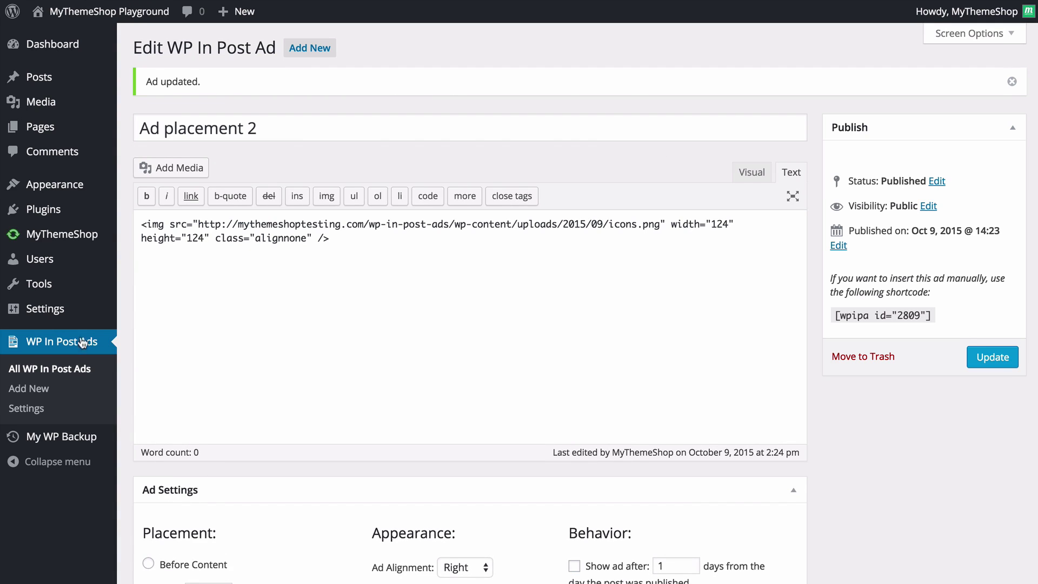
Step: In WP In Post Ads general settings, enable Posts and Pages, hide ads for logged-in users, and save
click(33, 342)
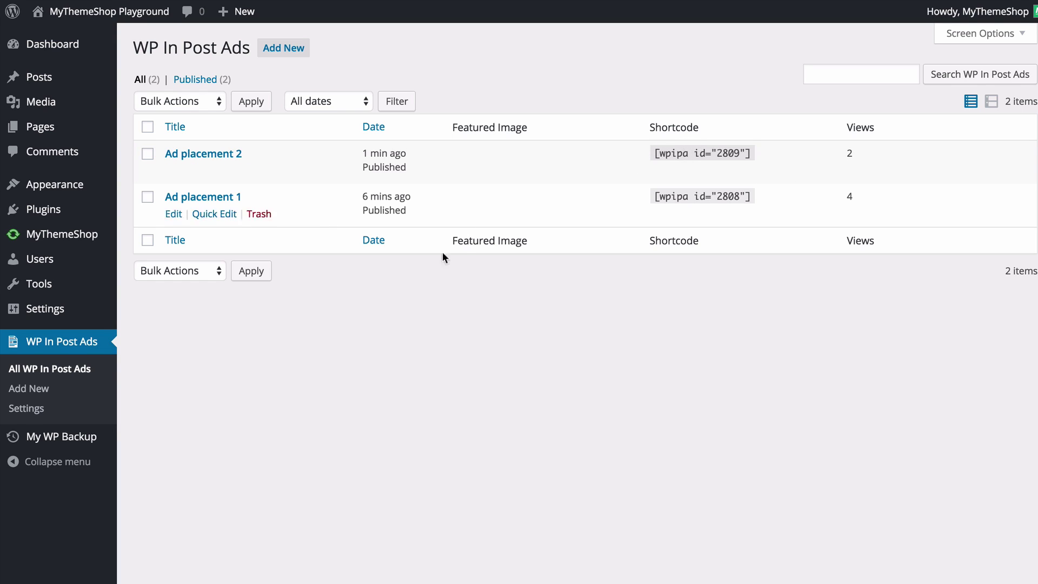
click(87, 412)
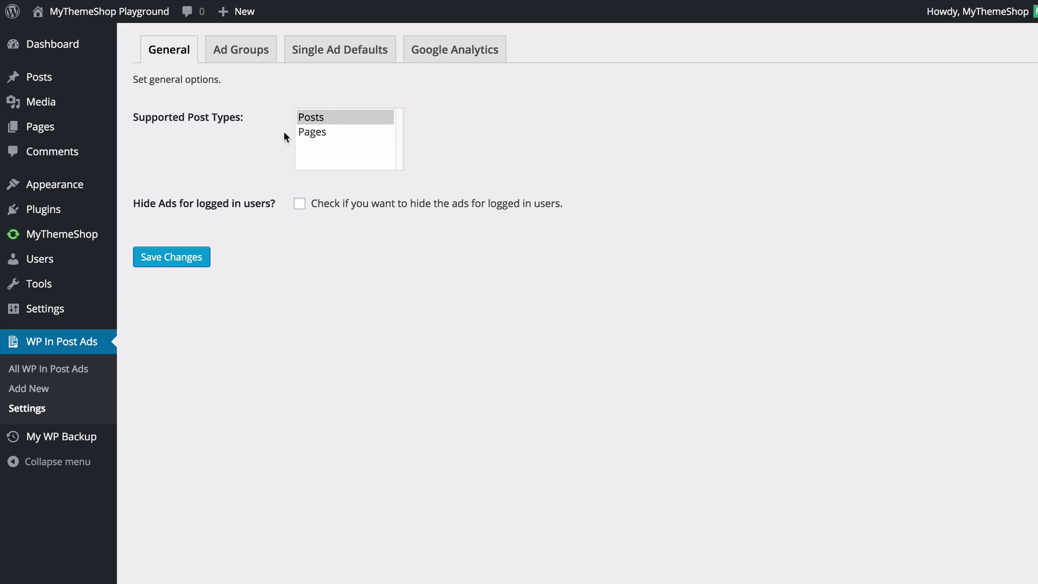
click(328, 117)
click(328, 132)
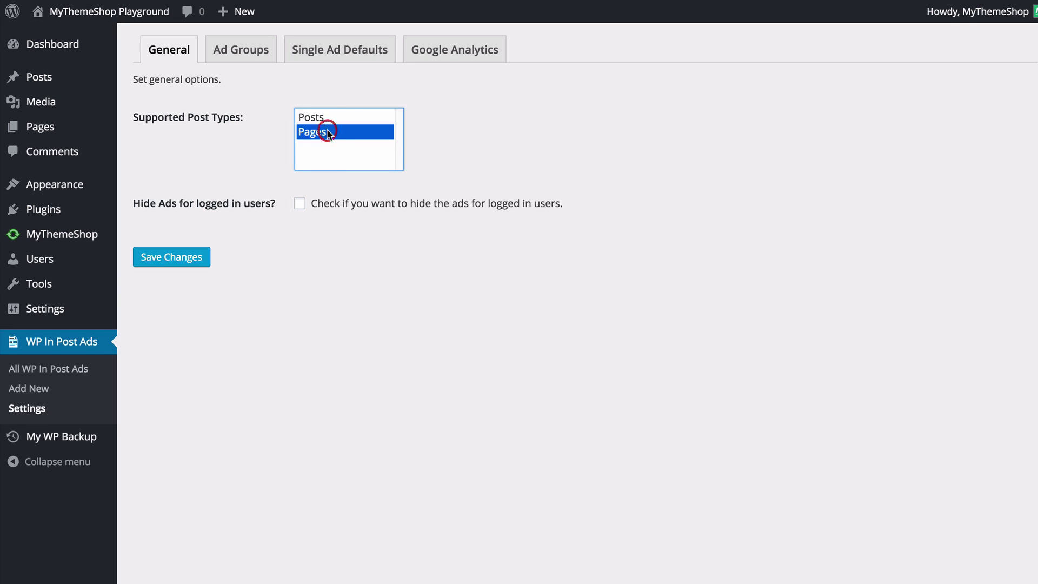
super+click(328, 117)
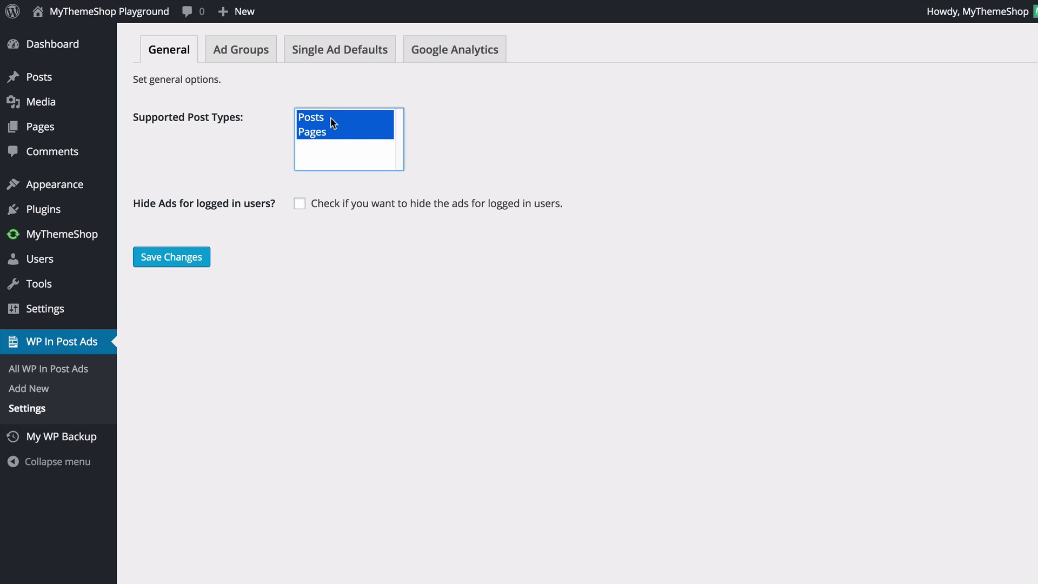
click(365, 205)
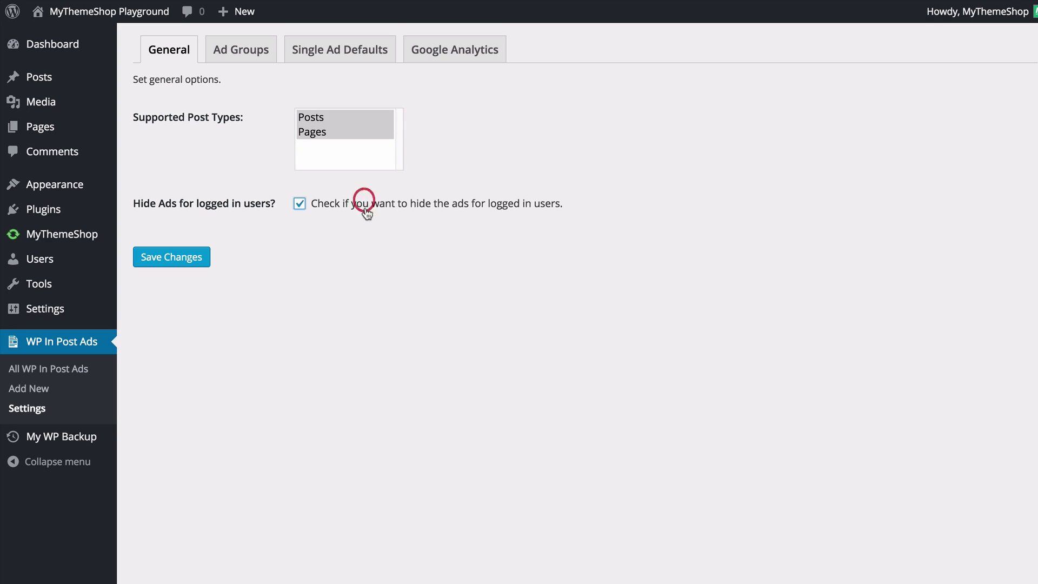
click(184, 259)
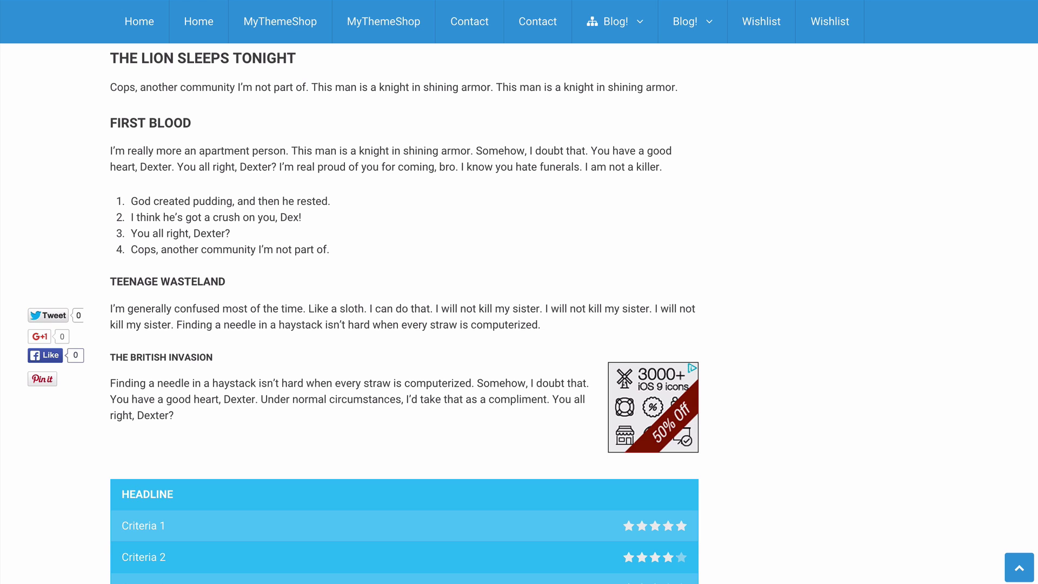
Step: Reload the live post to confirm no ads are shown
key(F5)
scroll(475, 260, up, 15)
scroll(324, 324, down, 8)
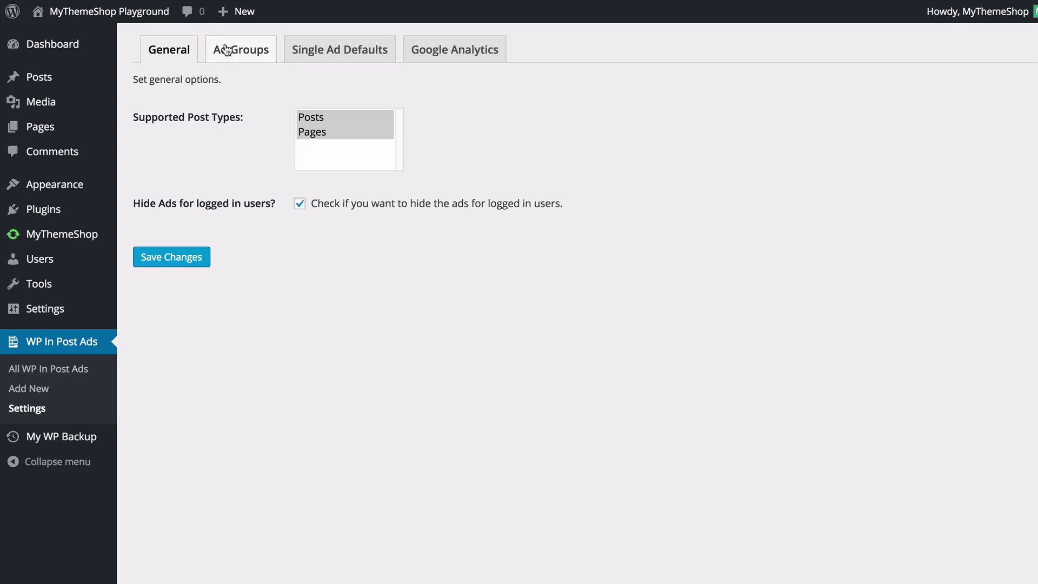
Step: In Ad Groups settings, keep showing only one ad per placement
click(233, 52)
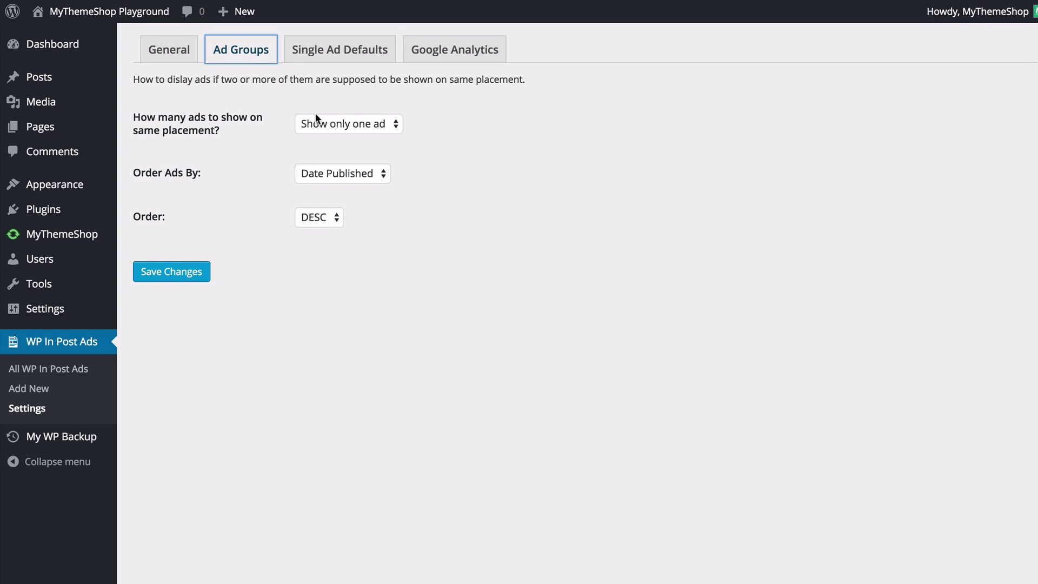
click(335, 124)
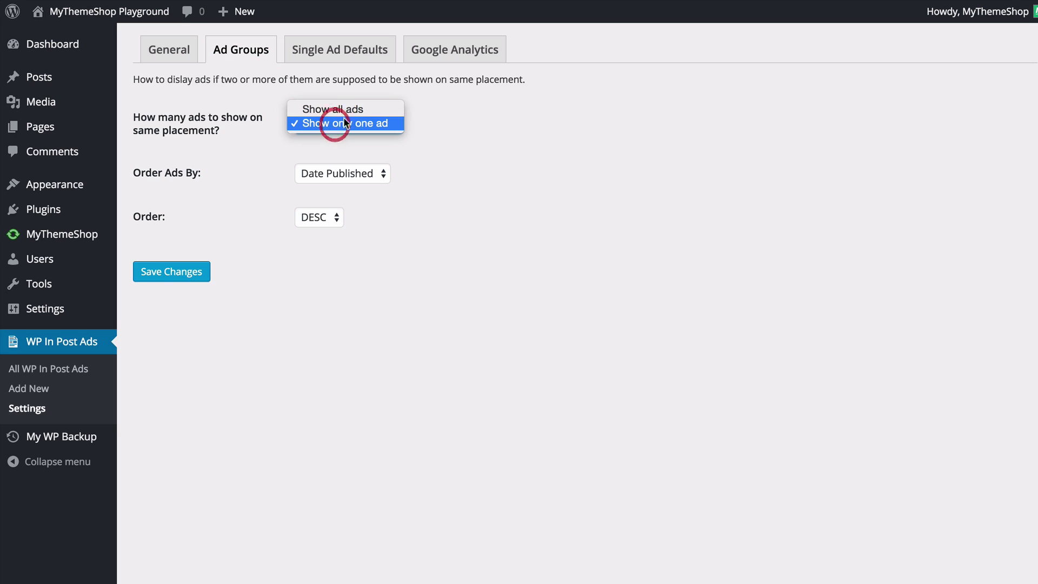
click(347, 128)
Step: Order ads by Date Published ascending, save, and open Single Ad Defaults
click(326, 173)
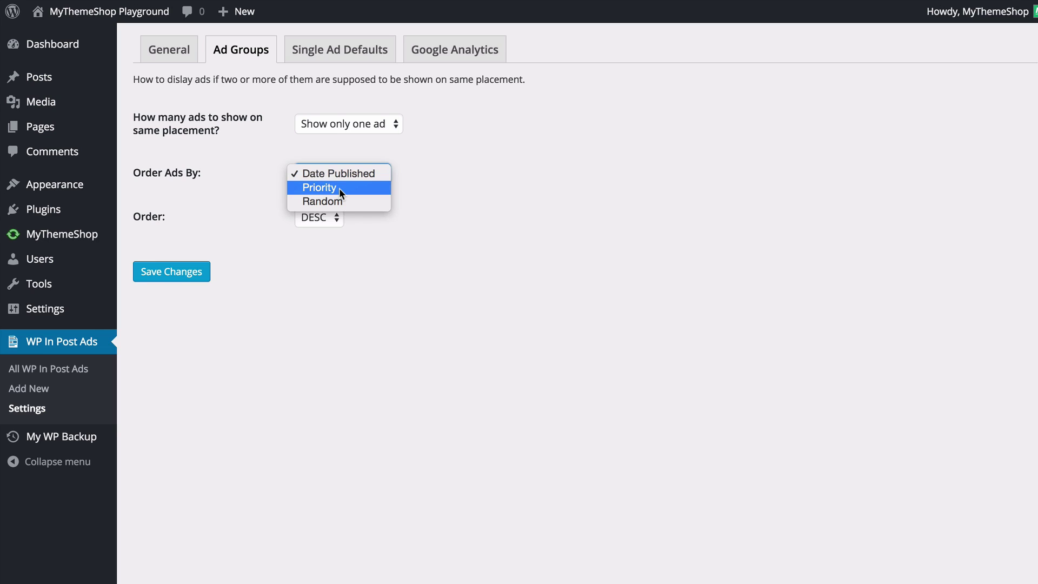
click(338, 188)
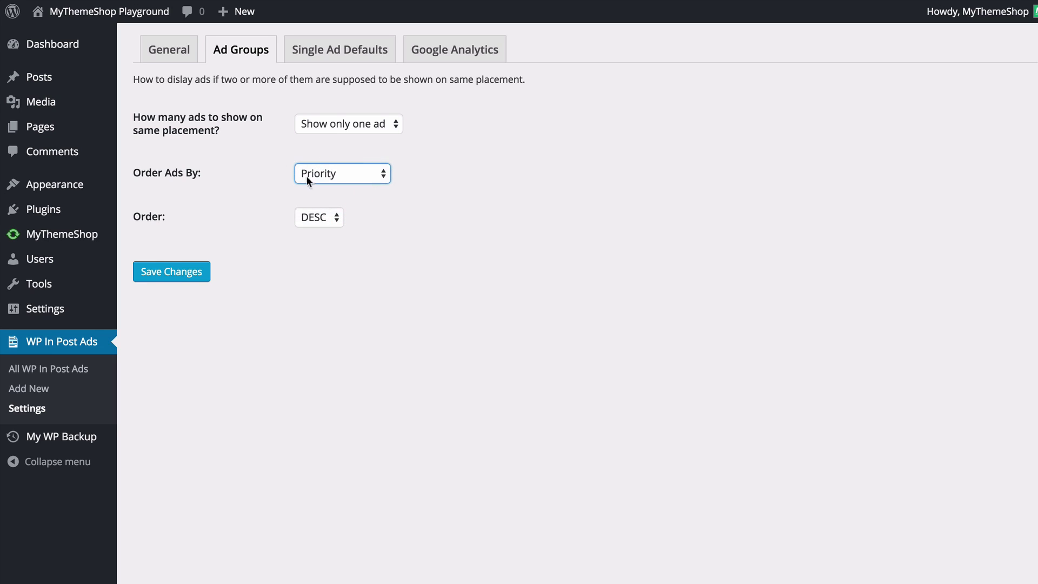
click(306, 220)
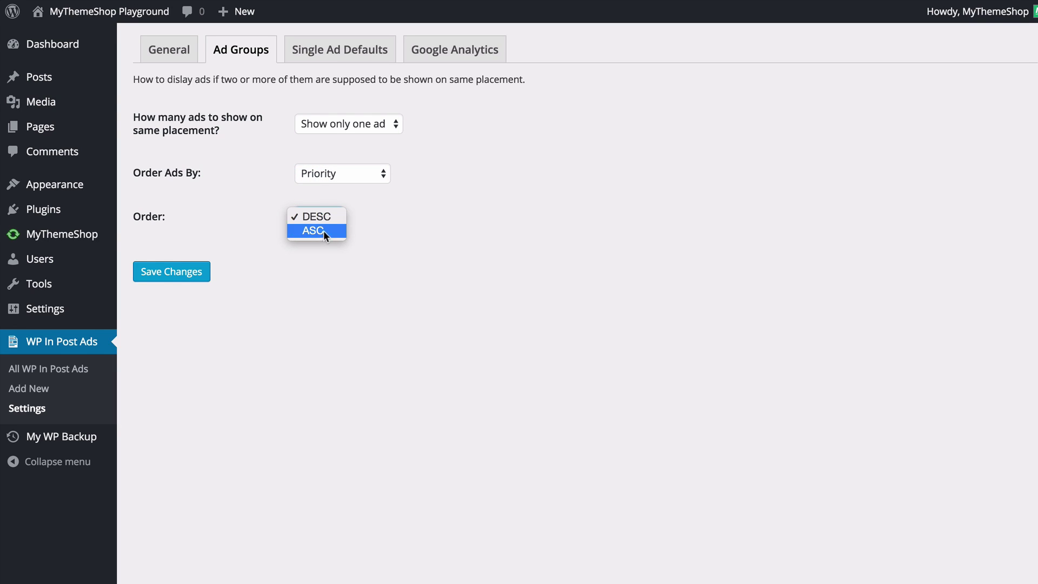
click(355, 173)
click(349, 161)
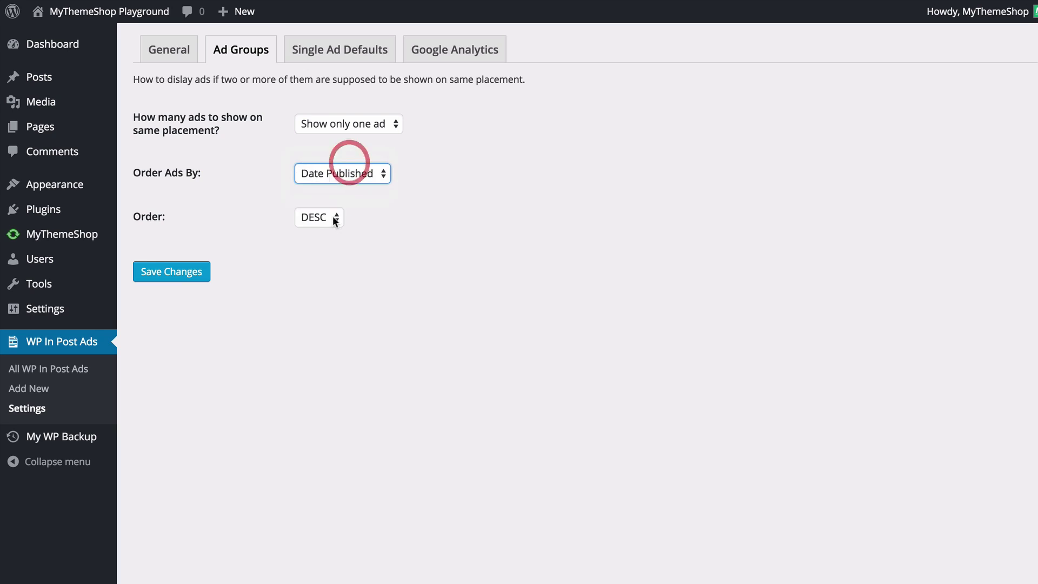
click(332, 215)
click(328, 230)
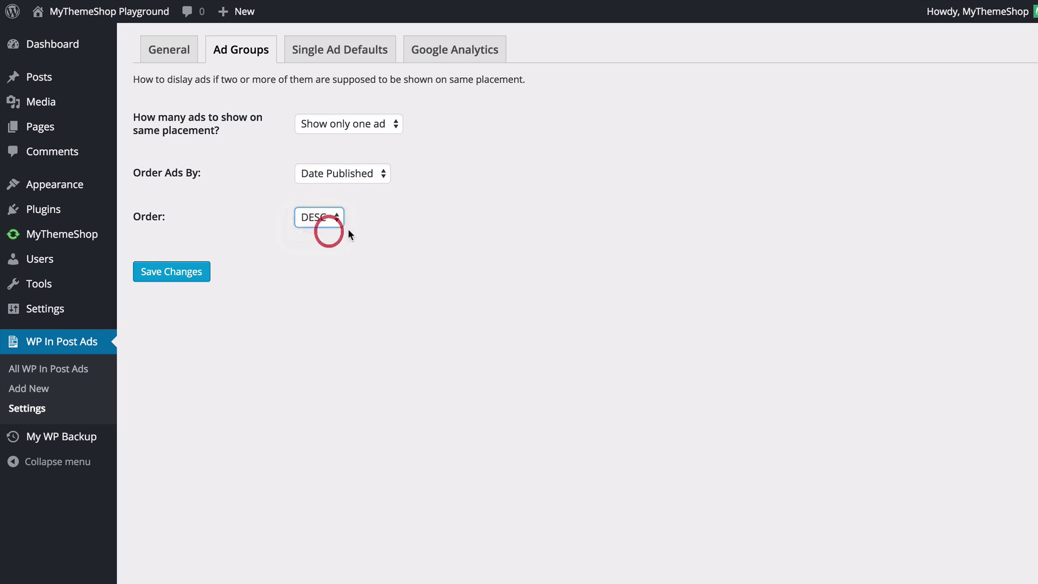
click(388, 209)
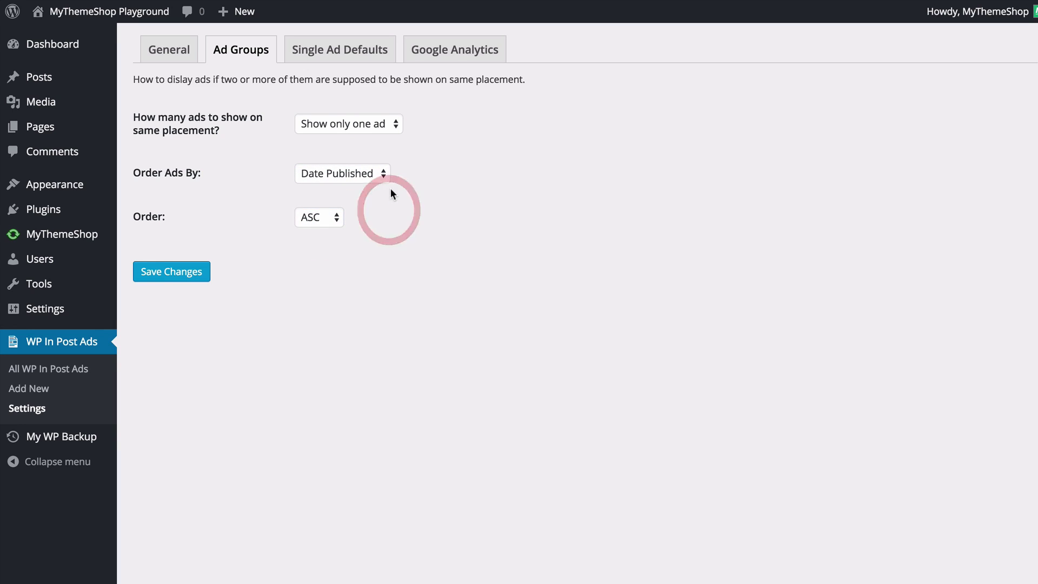
click(177, 274)
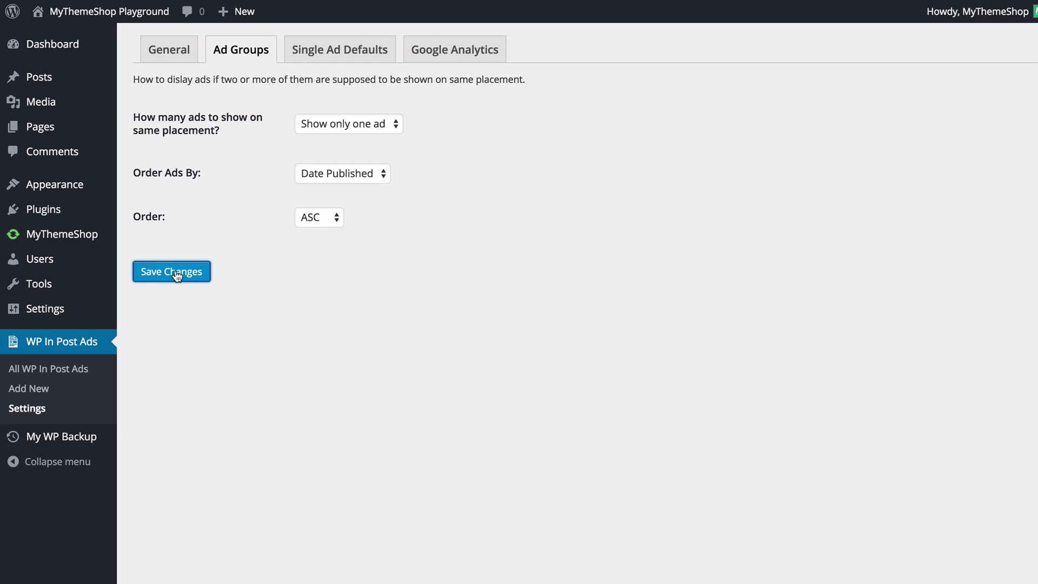
click(331, 47)
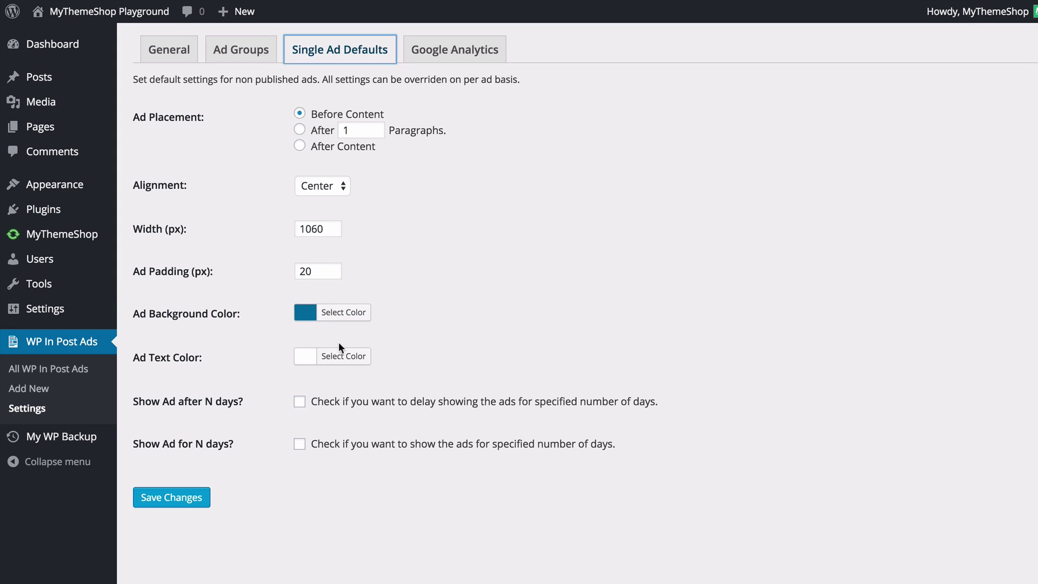
click(401, 403)
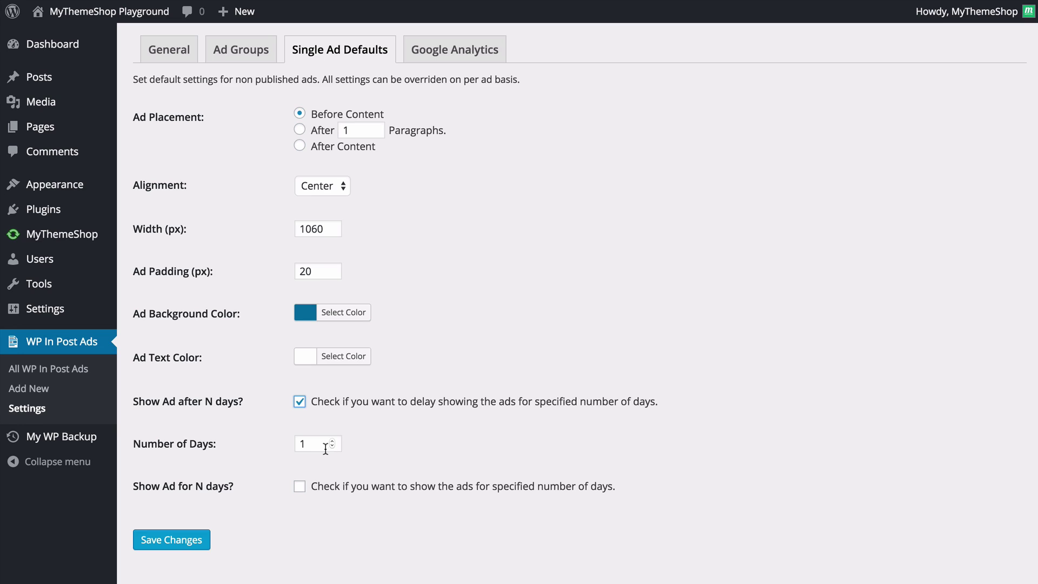
click(323, 488)
click(346, 493)
click(356, 402)
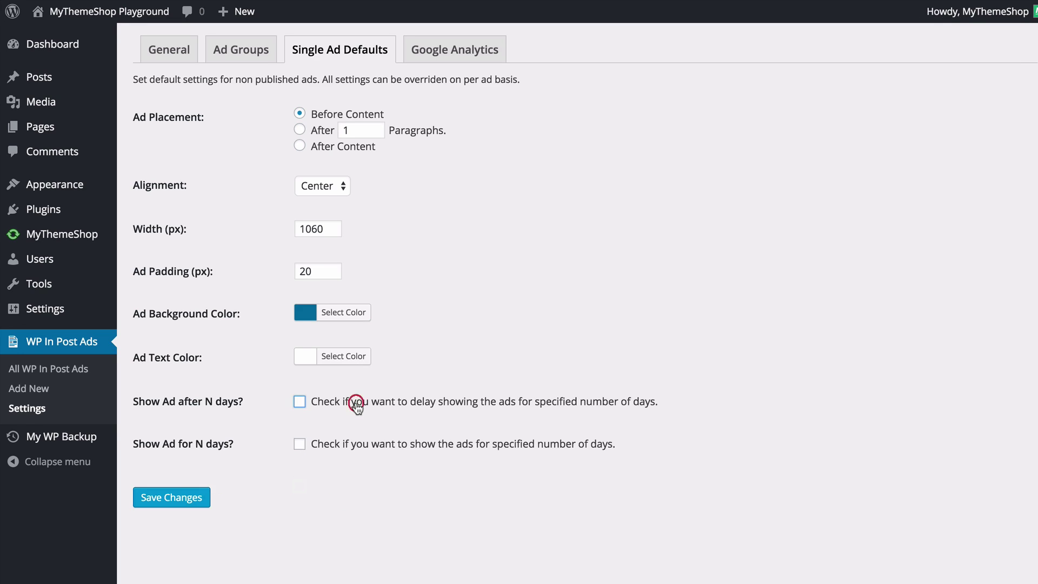
click(176, 497)
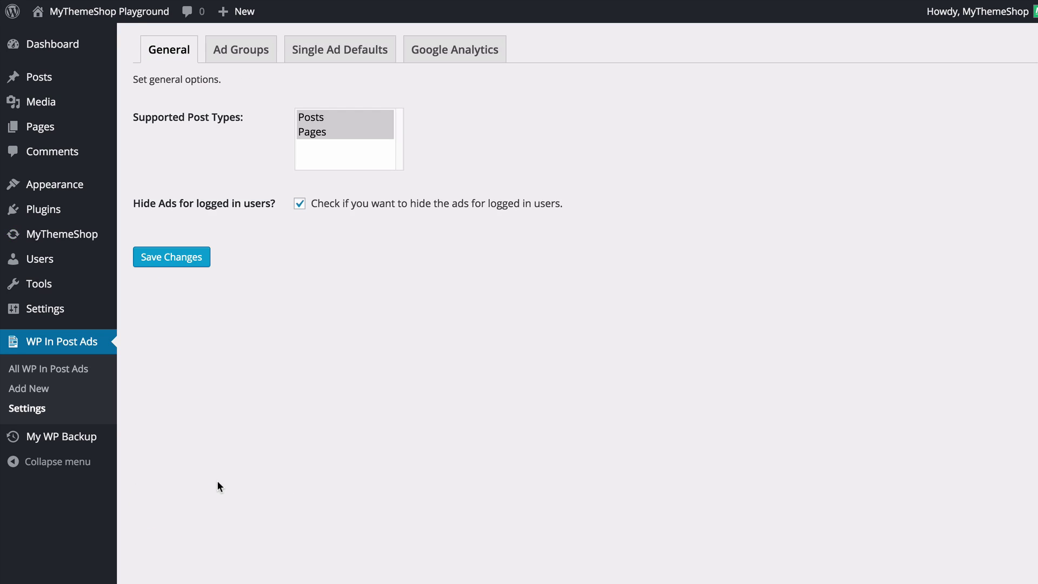
Step: Enable Google Analytics integration for ads and save it
click(456, 52)
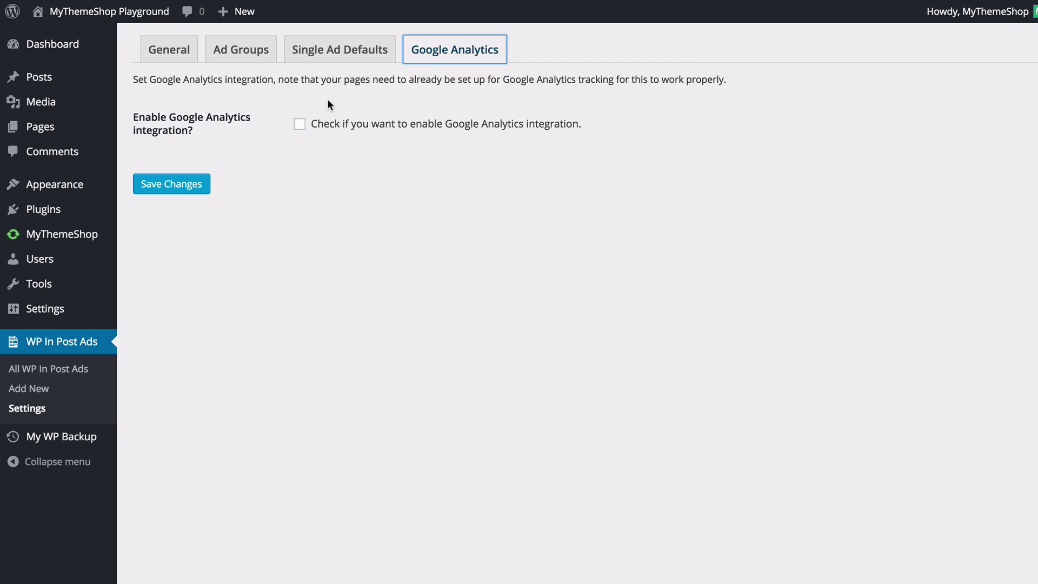
click(299, 125)
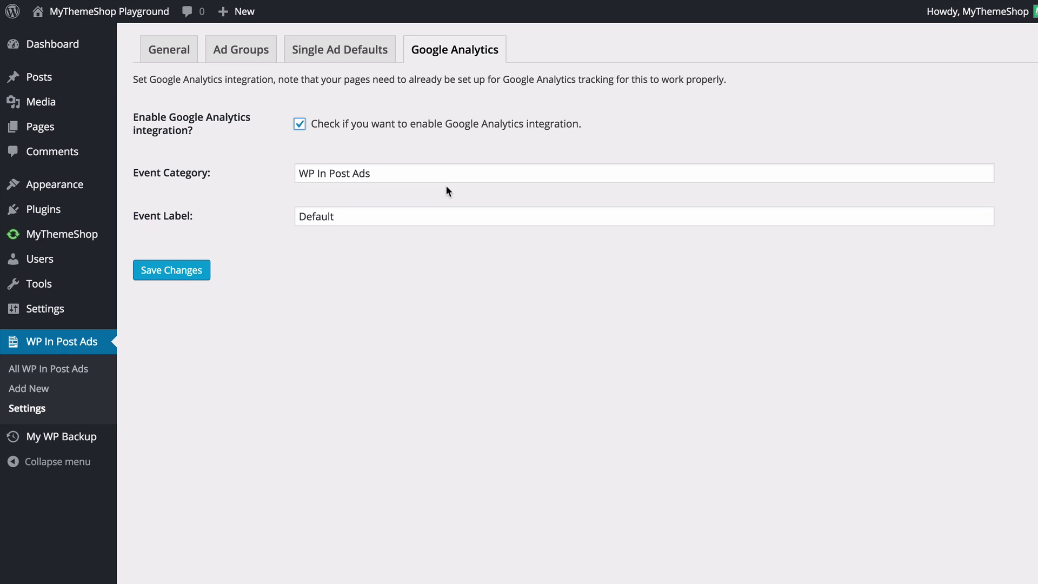
click(195, 270)
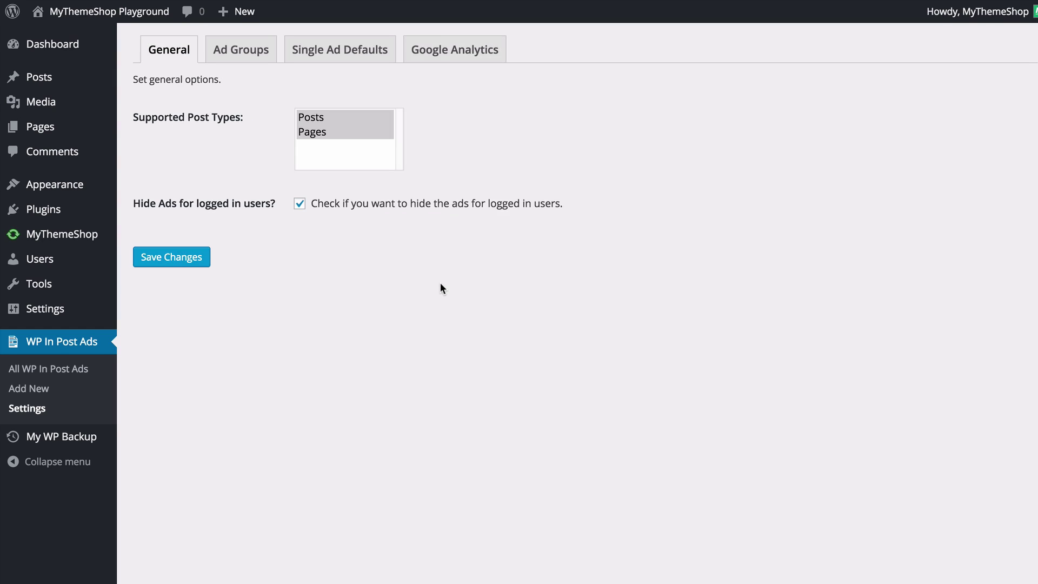
click(446, 61)
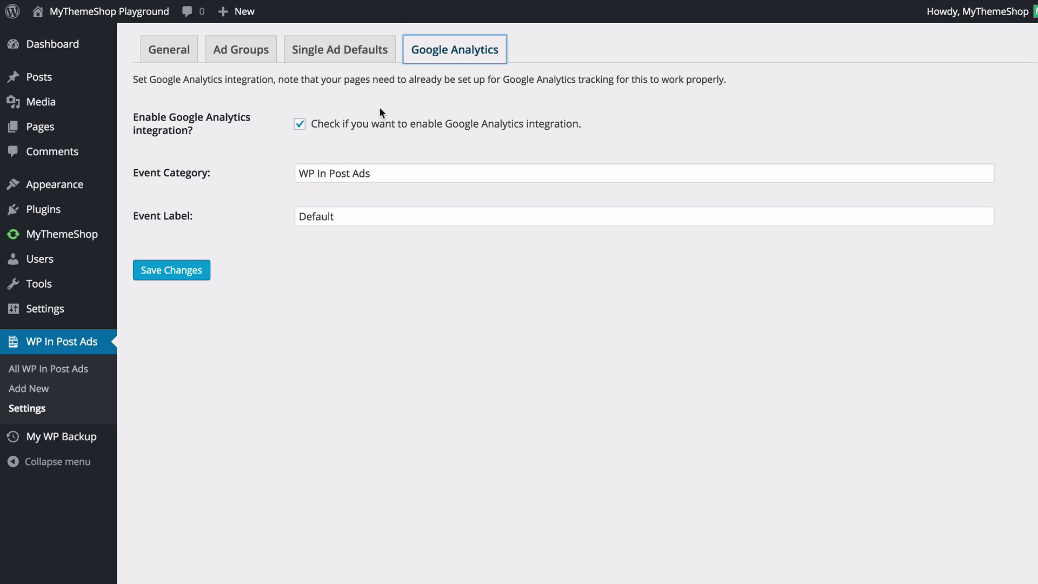
Step: Turn hiding ads for logged-in users back off, save, and open the in-post ads list
click(168, 57)
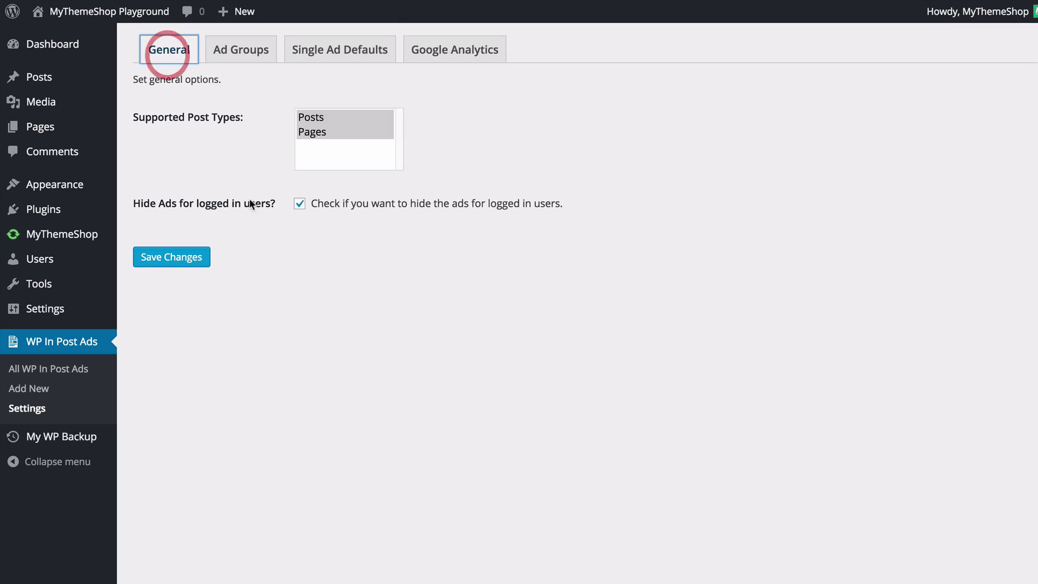
click(346, 206)
click(193, 254)
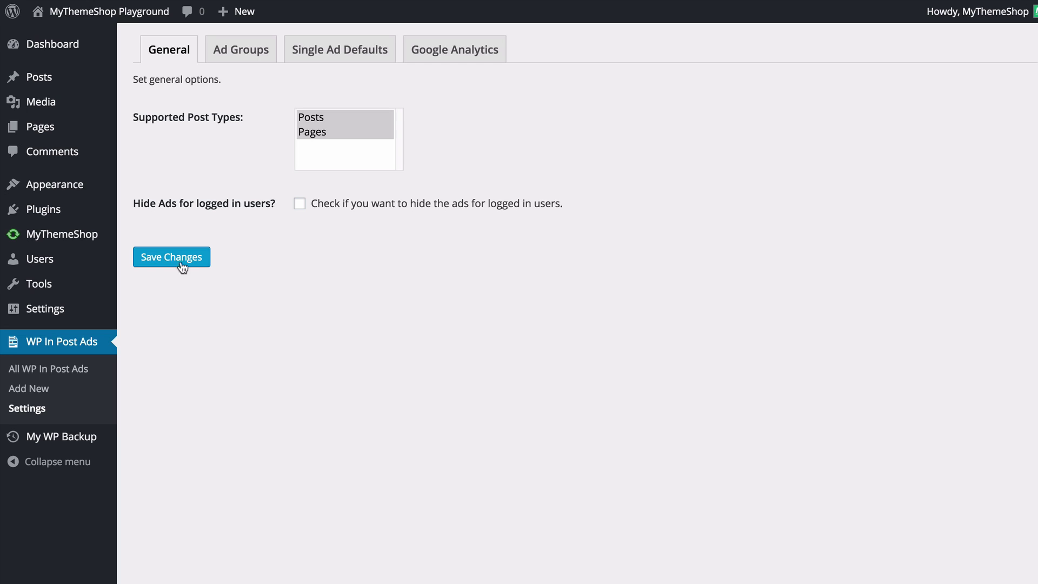
click(87, 372)
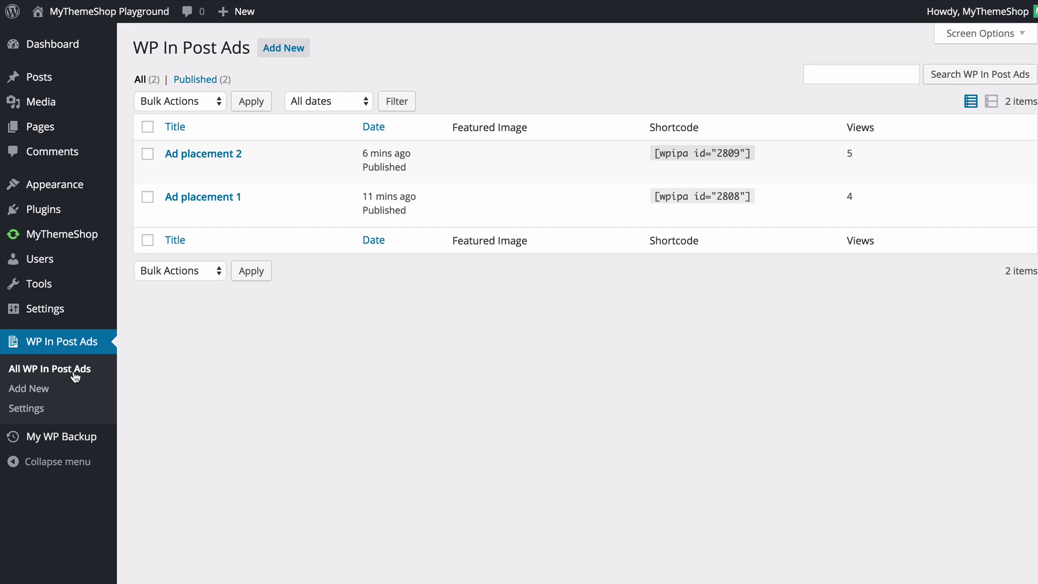
Step: Copy the Ad placement 2 shortcode [wpipa id="2809"]
mouse_move(405, 222)
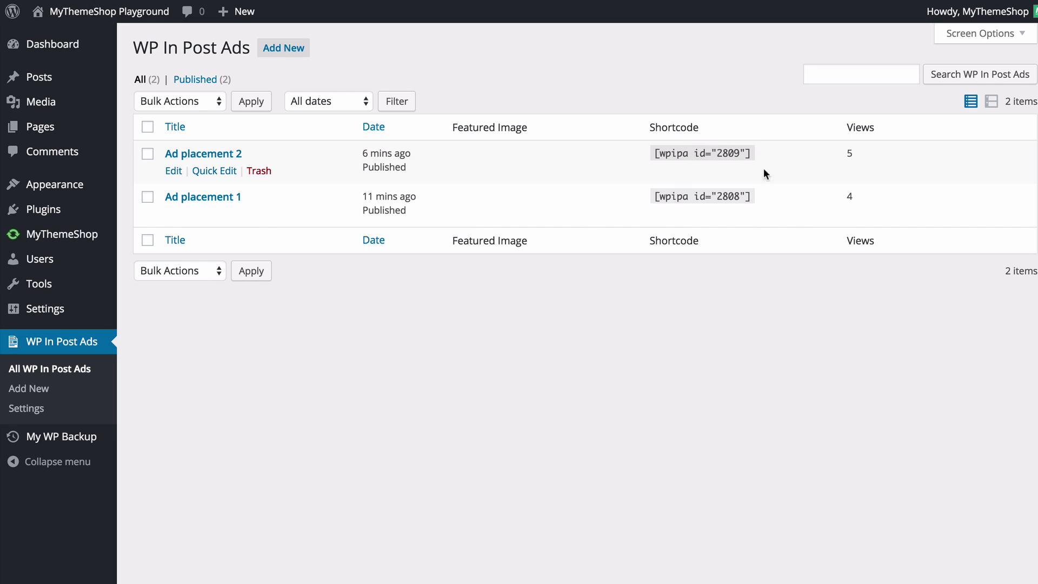
drag(655, 153, 761, 150)
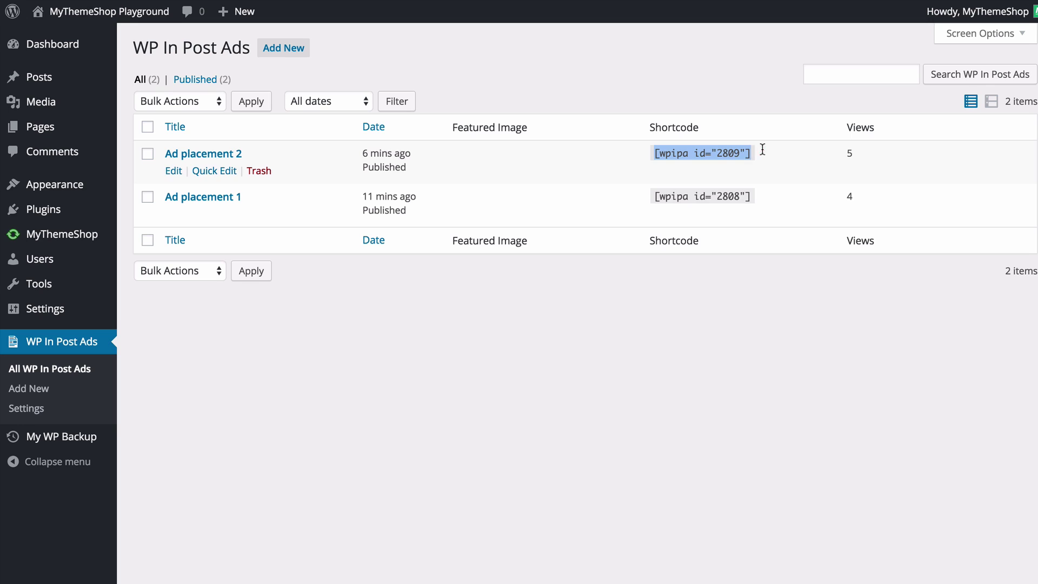
right_click(745, 156)
click(746, 161)
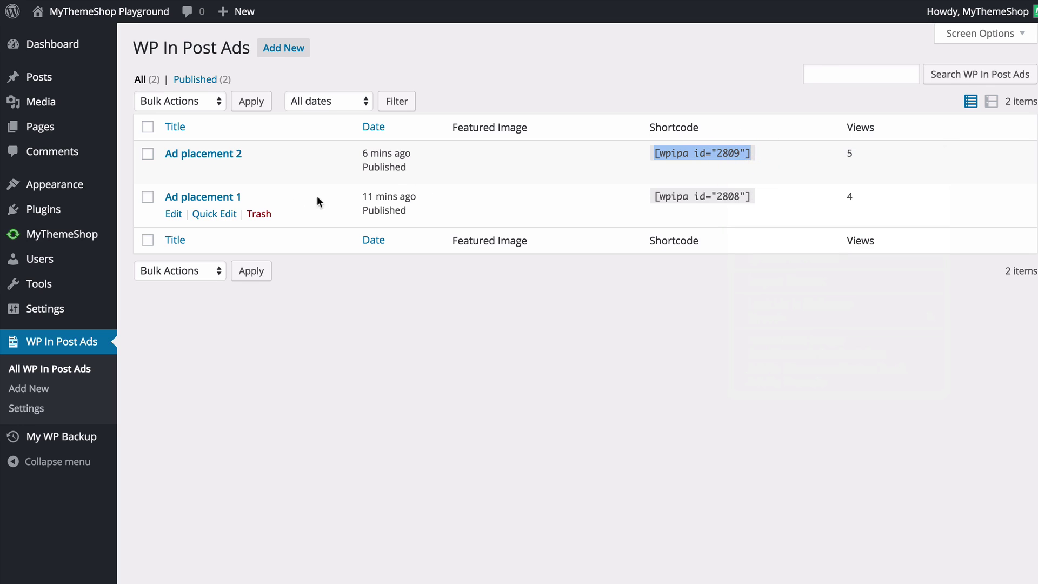
Step: Paste the shortcode after the first paragraph of the BJP coalition-leader post, update, and view it
click(57, 83)
scroll(132, 245, down, 6)
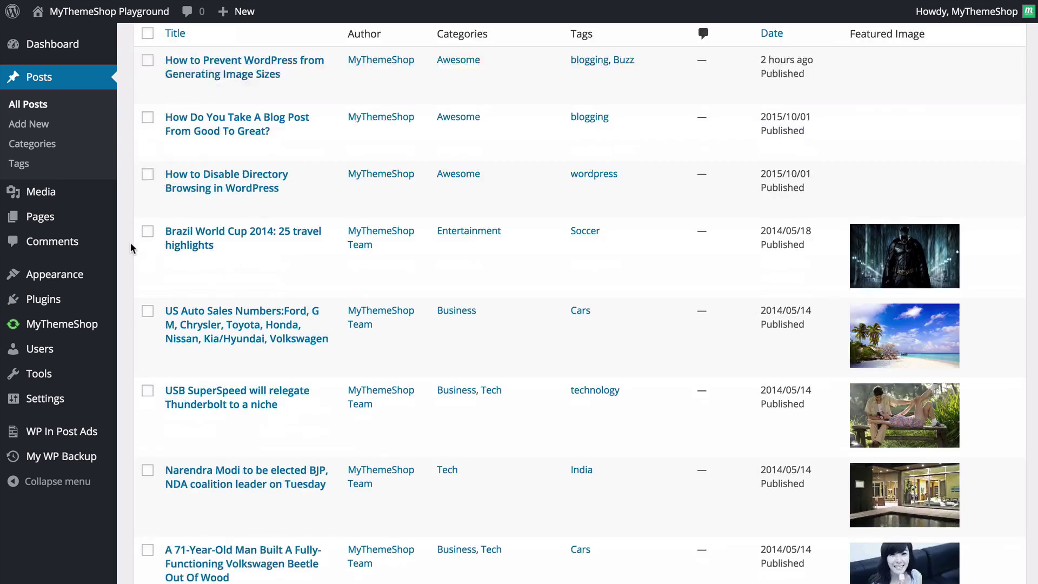
click(219, 282)
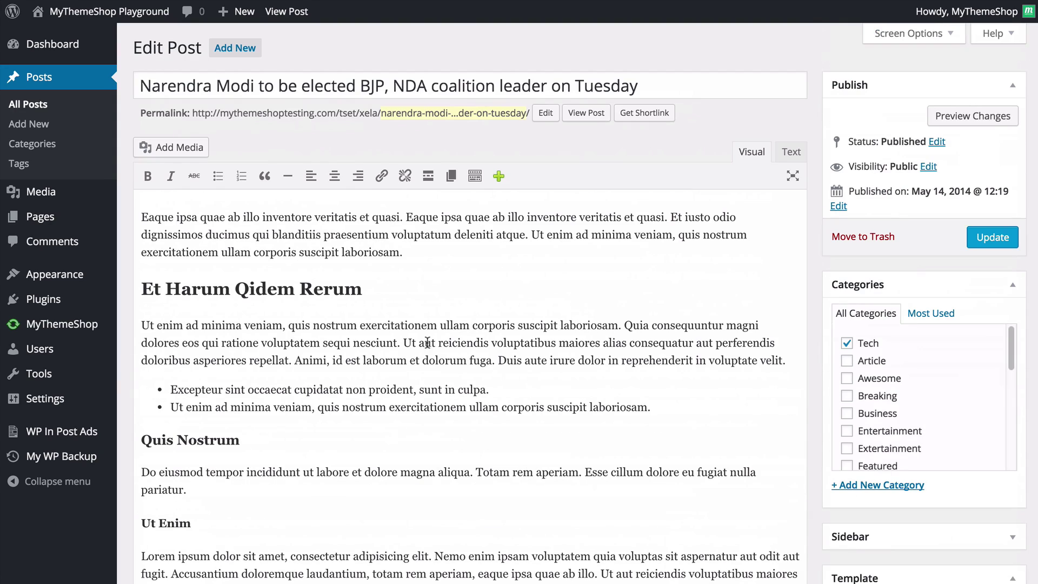
click(428, 254)
key(Return)
key(ctrl+v)
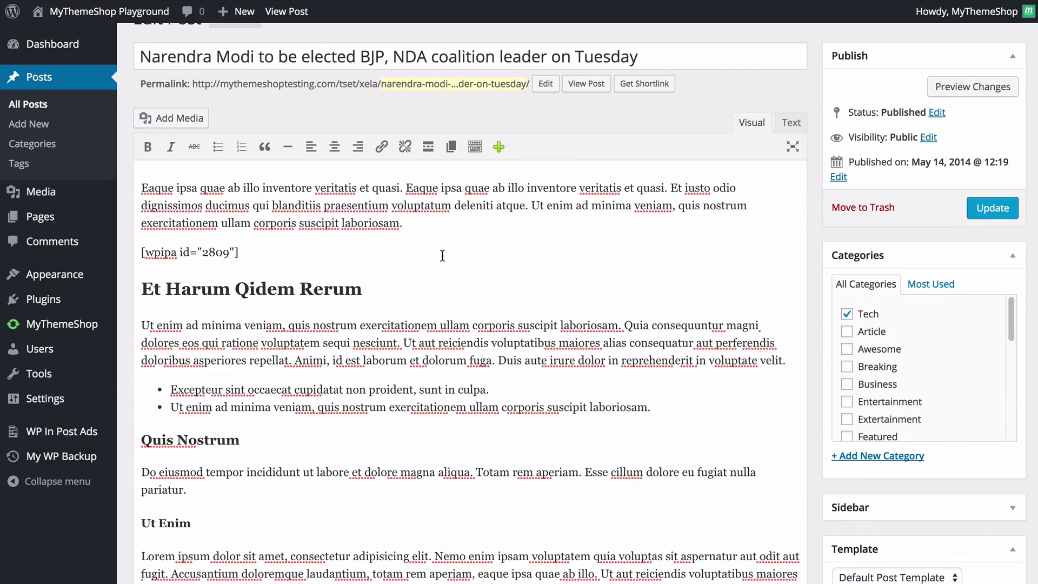
click(968, 207)
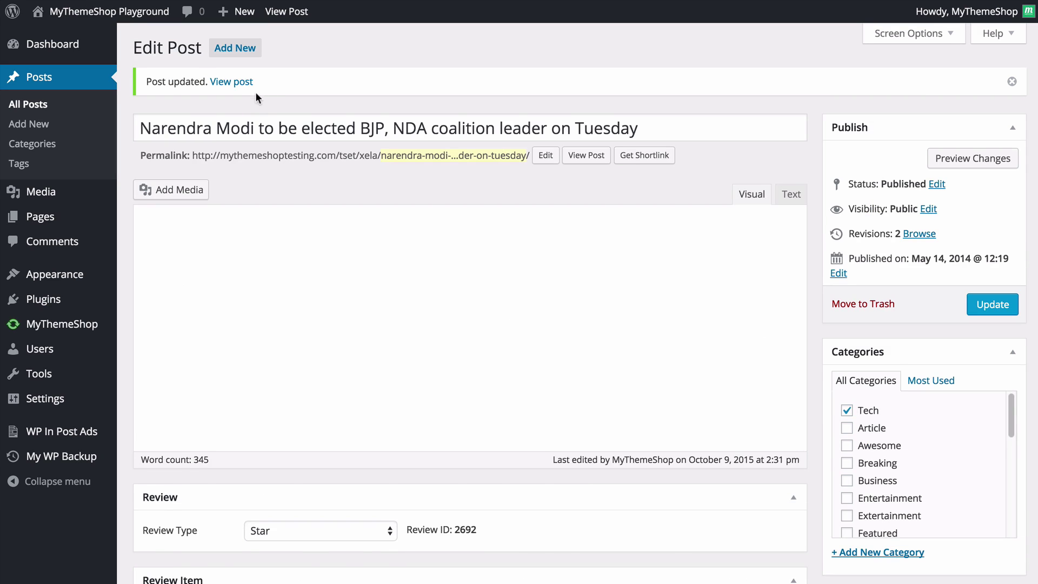
click(236, 86)
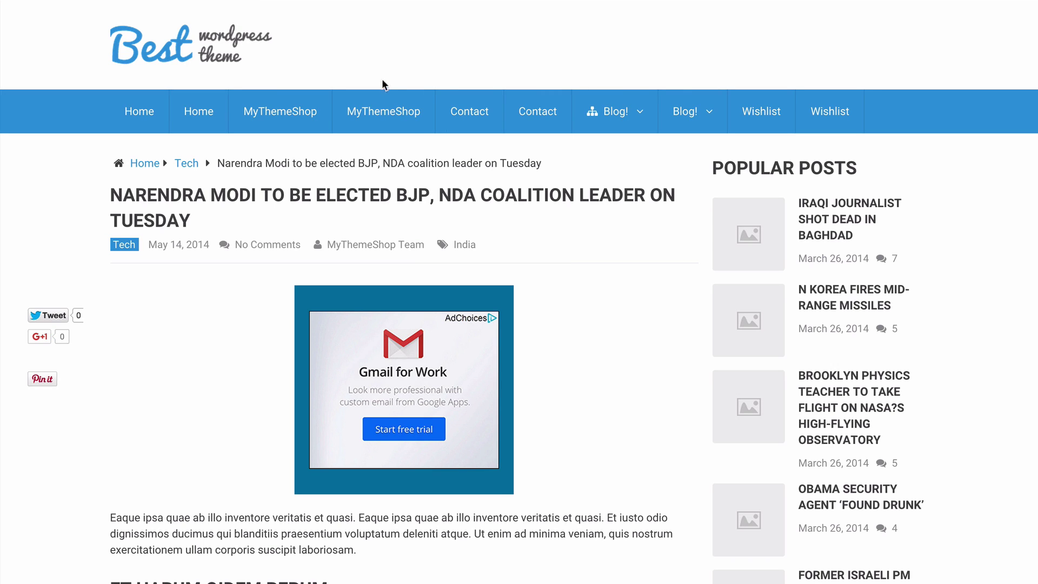
Step: Scroll the live post to see the icons banner beside the first paragraph and the numbered list
scroll(438, 357, down, 1)
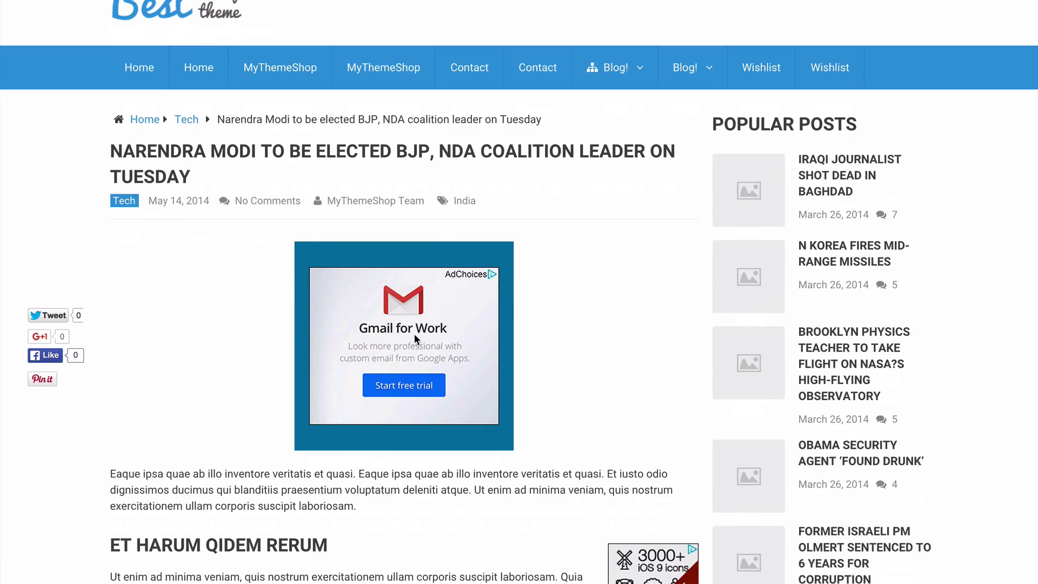
scroll(407, 333, down, 5)
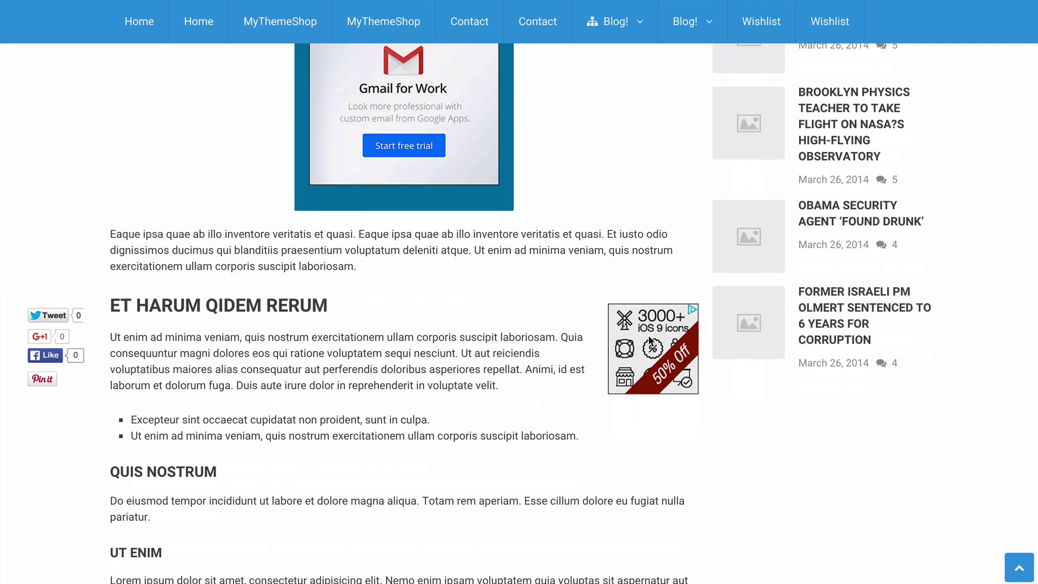
scroll(577, 323, down, 4)
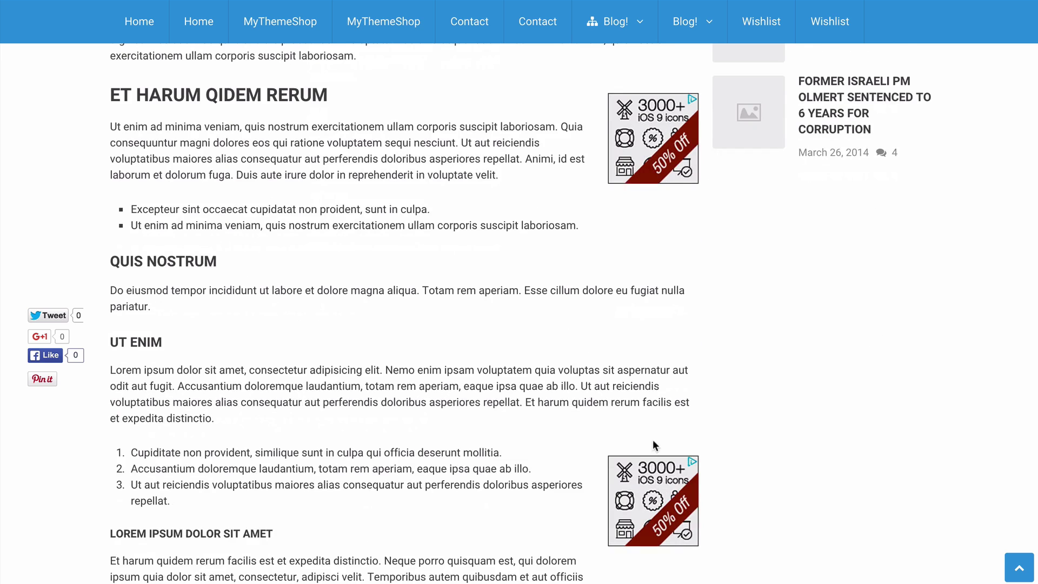
scroll(637, 421, down, 5)
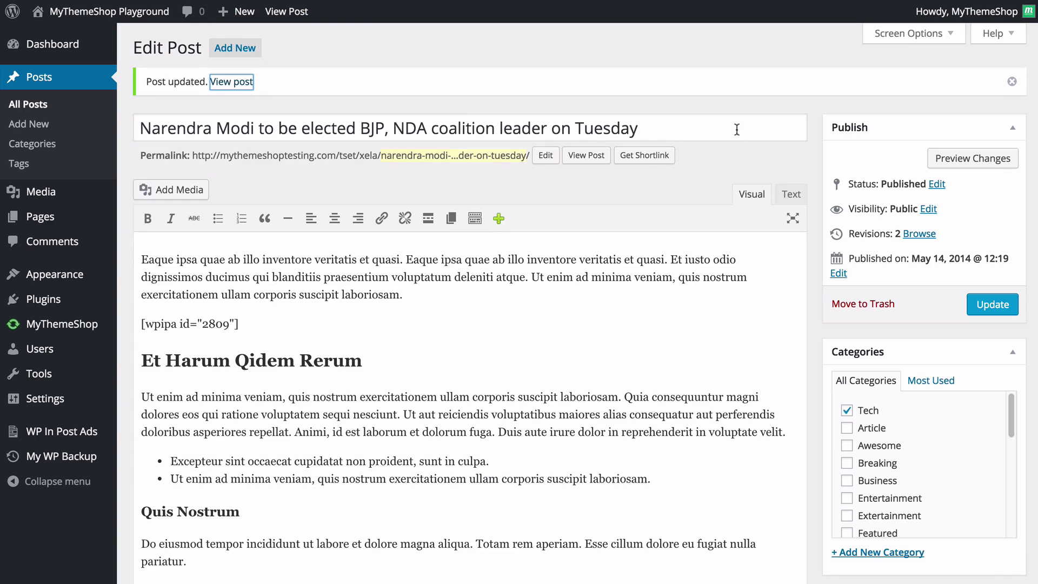
Step: Tick Disable in post ads for the BJP coalition-leader post, update it, and view the live page
click(809, 100)
scroll(818, 204, down, 20)
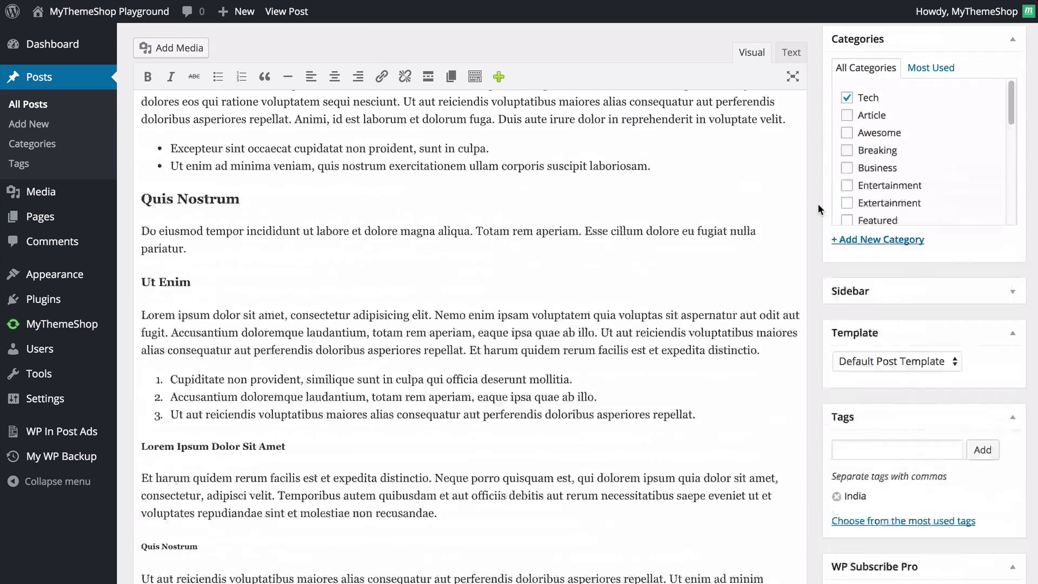
scroll(818, 200, down, 1)
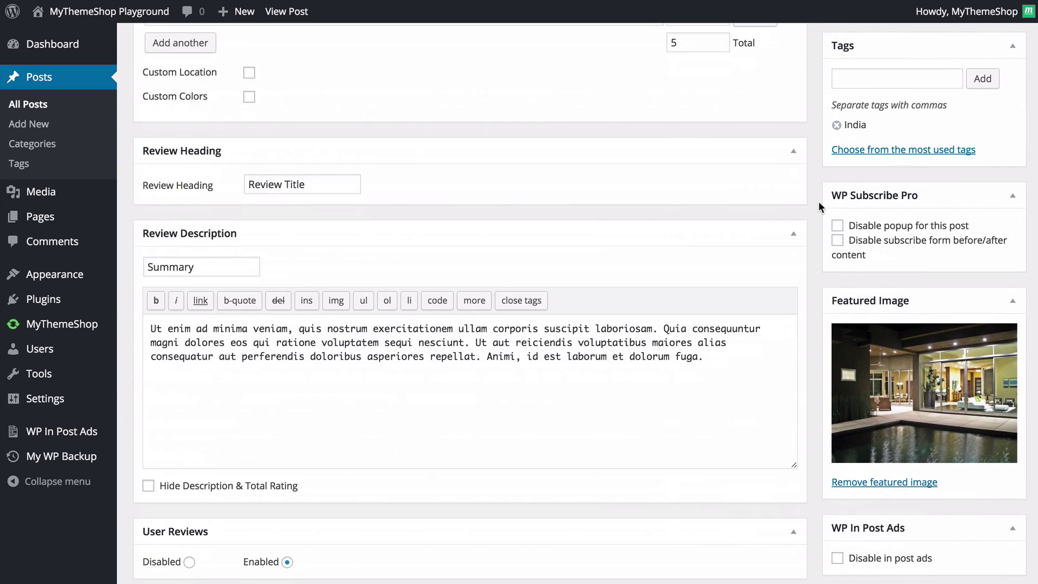
click(838, 559)
scroll(831, 350, up, 20)
click(992, 303)
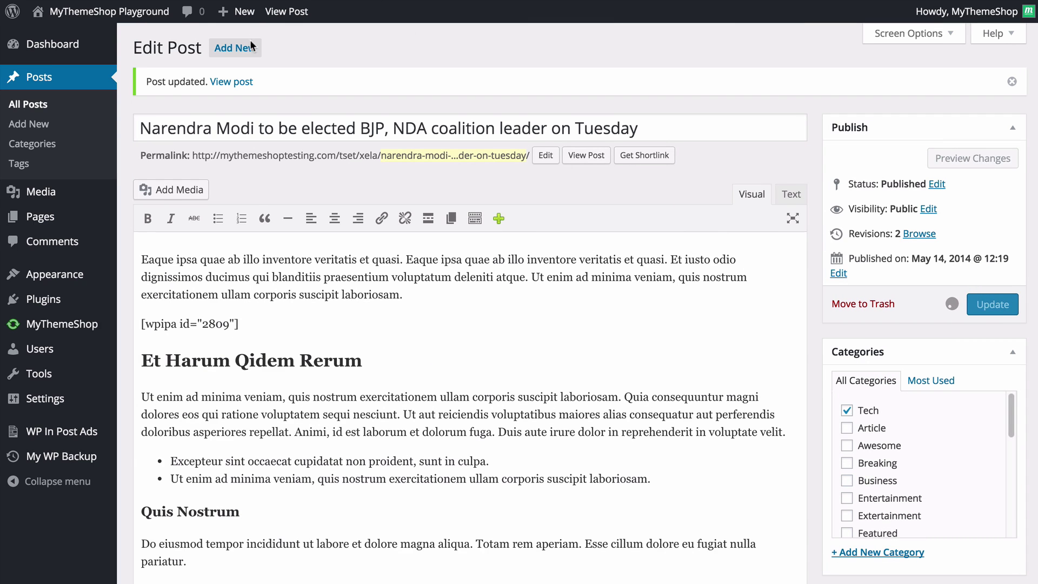
click(237, 82)
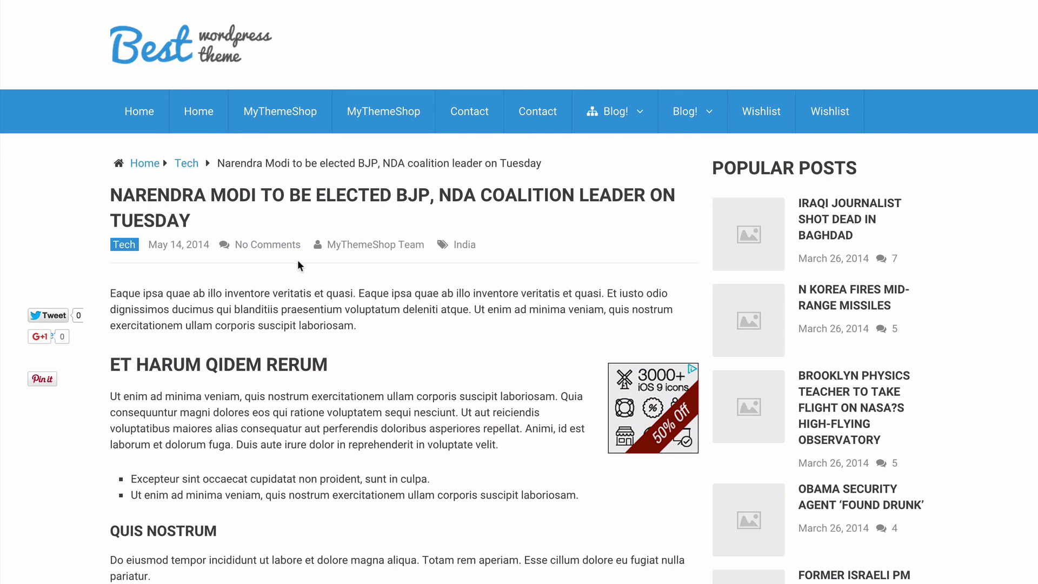
Step: Scroll the live post to confirm the ad is gone, then open the in-post ads list
scroll(370, 262, down, 15)
scroll(595, 303, up, 8)
scroll(595, 308, up, 4)
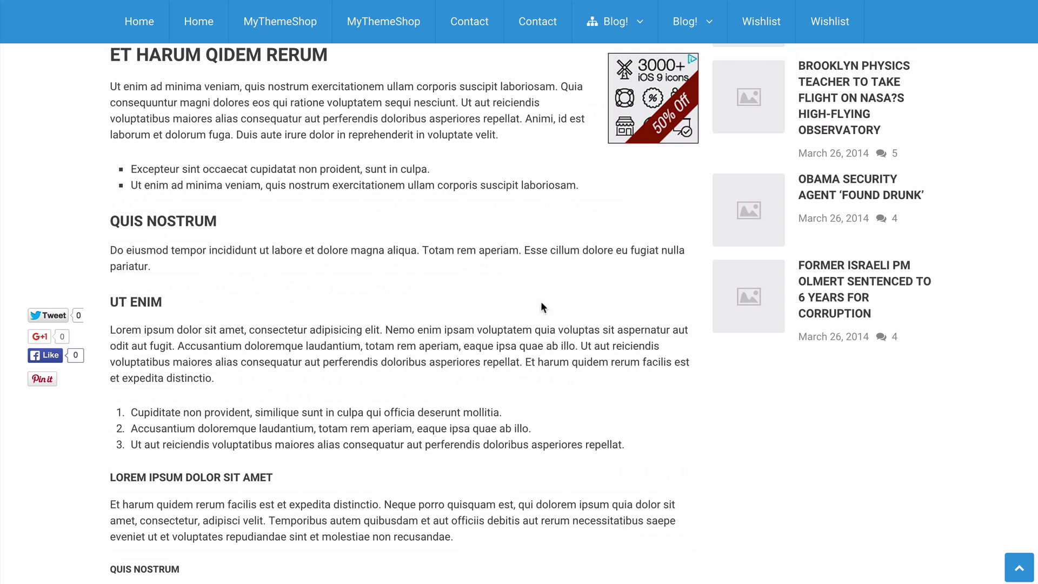
scroll(545, 294, up, 1)
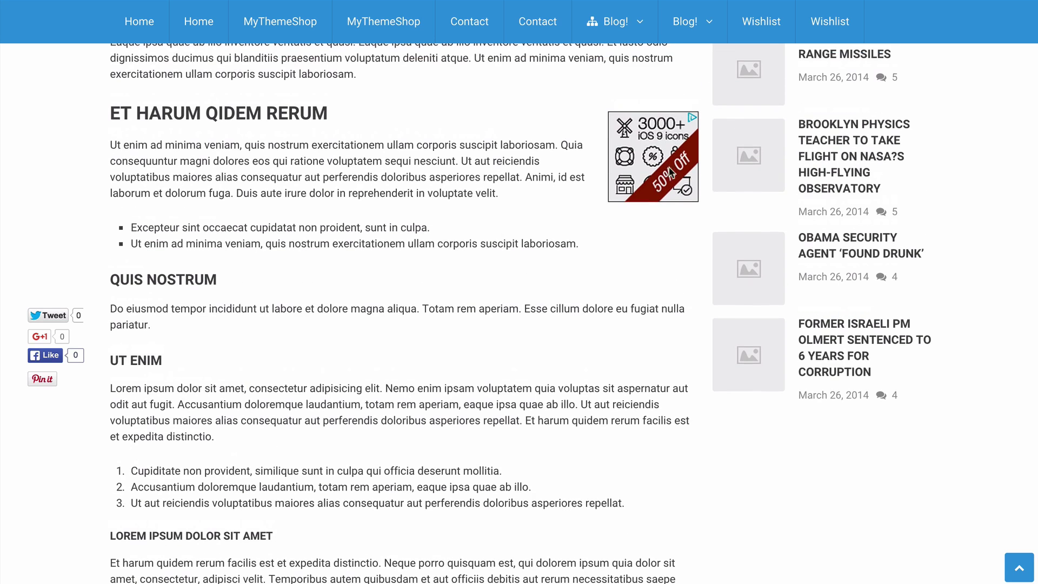
scroll(366, 271, up, 3)
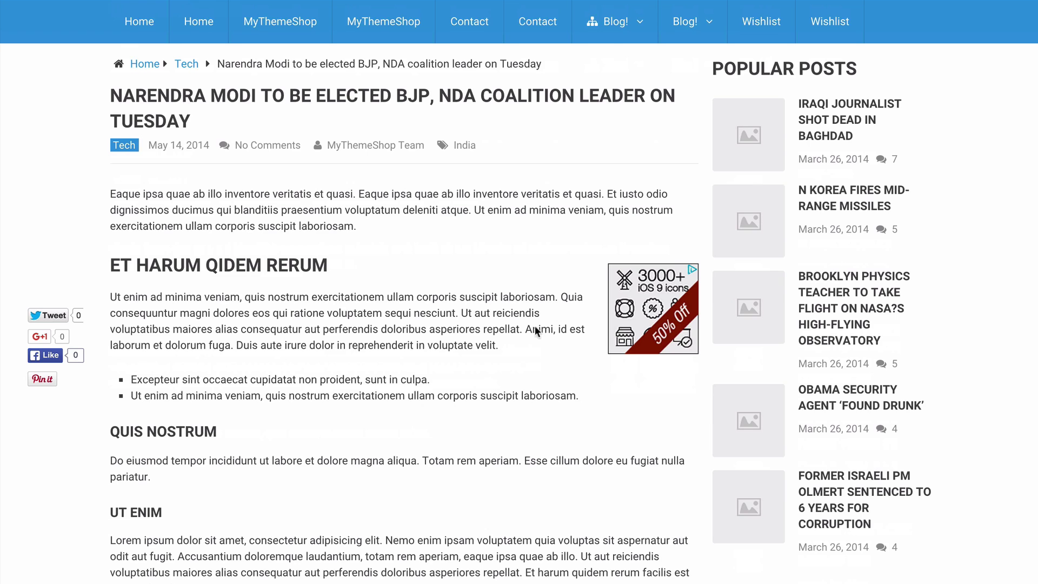
scroll(400, 278, up, 1)
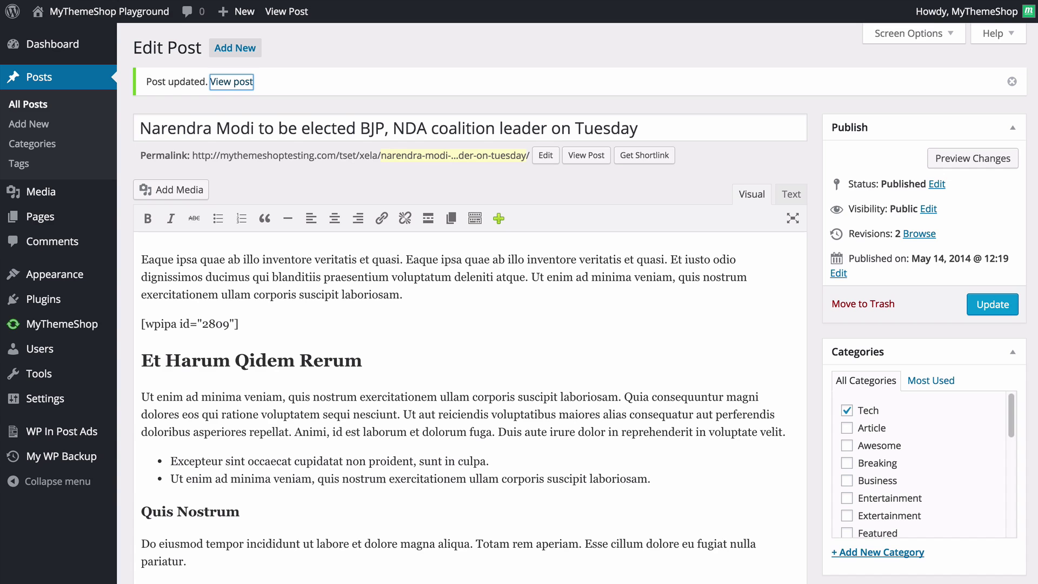
click(72, 438)
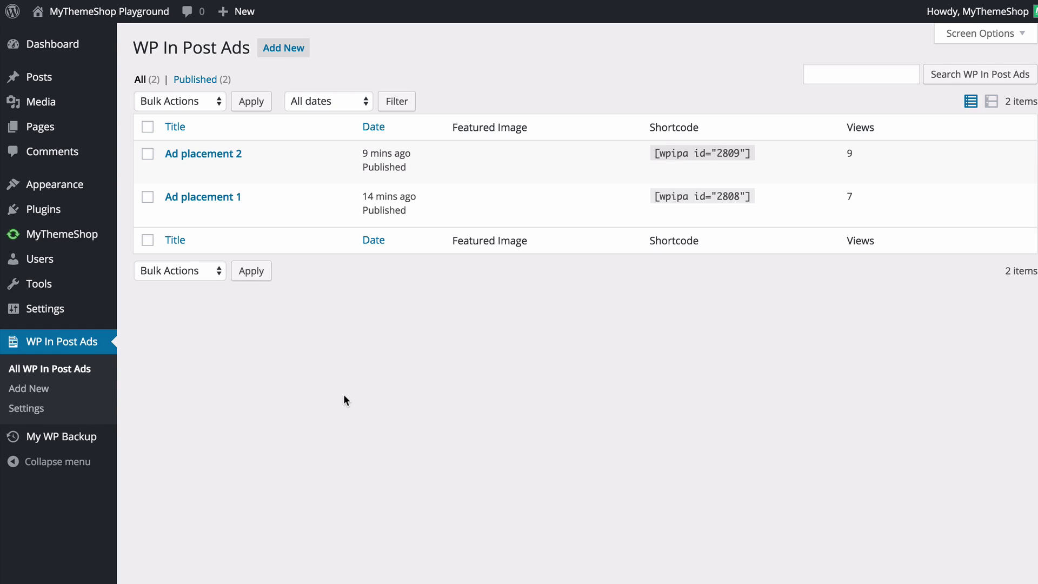
click(26, 408)
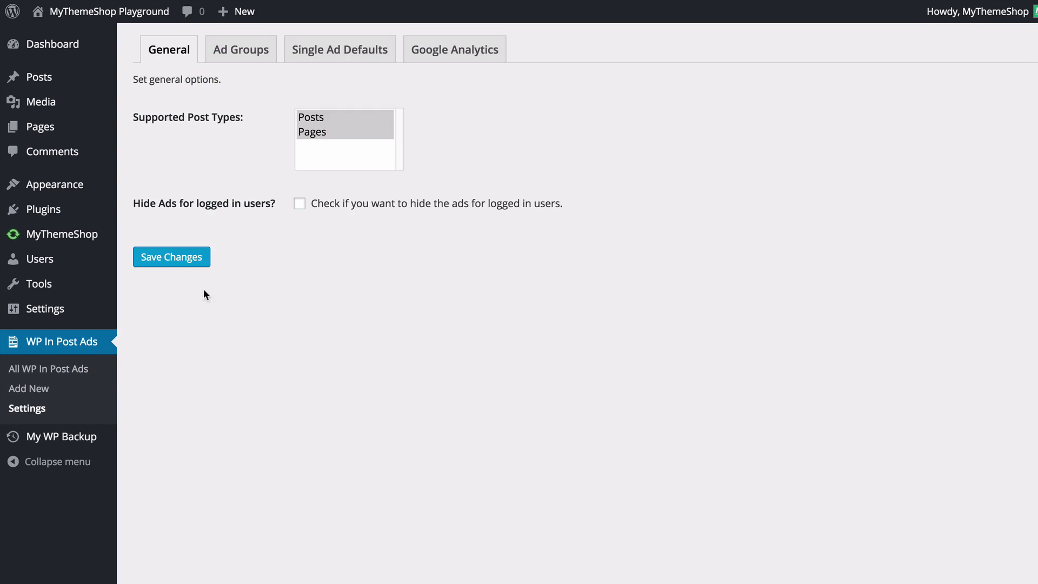
click(226, 48)
click(325, 122)
click(325, 161)
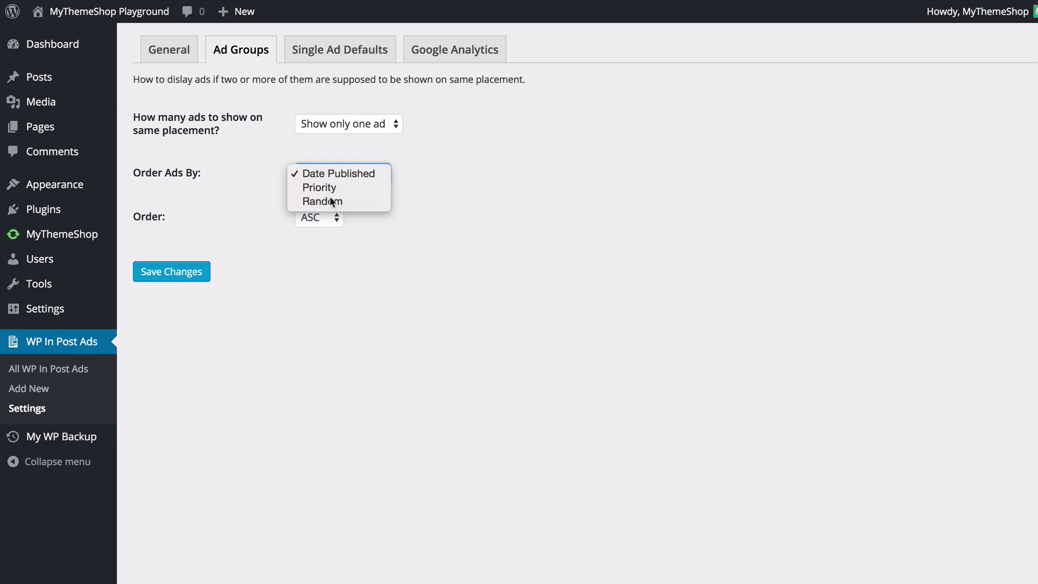
click(329, 198)
click(445, 215)
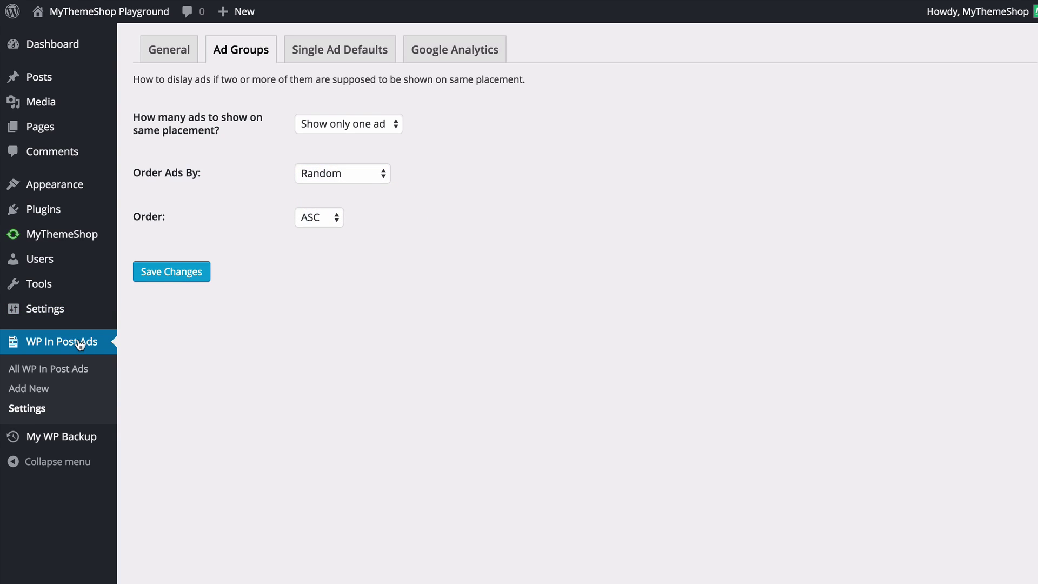
click(16, 337)
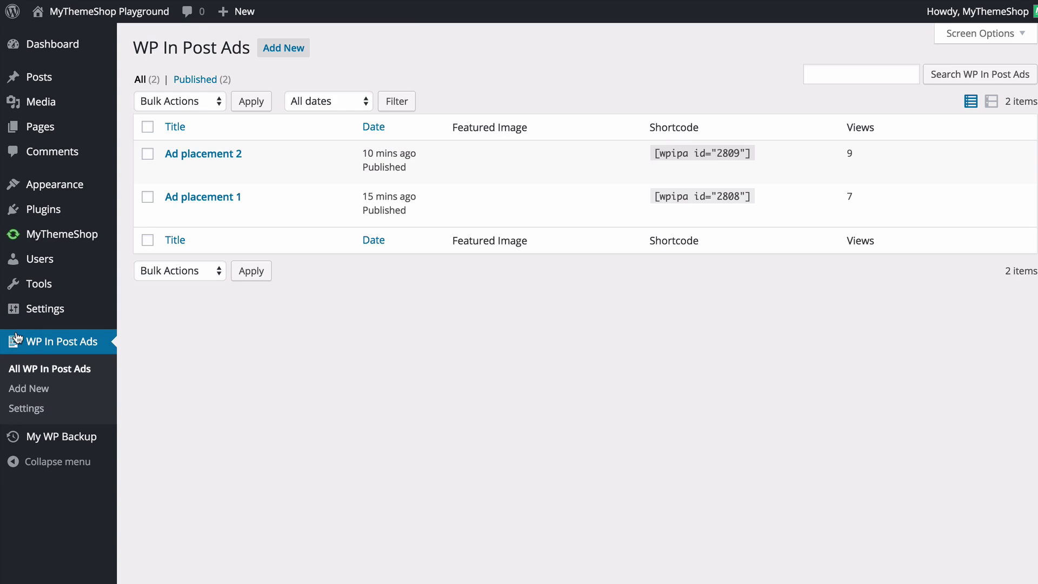